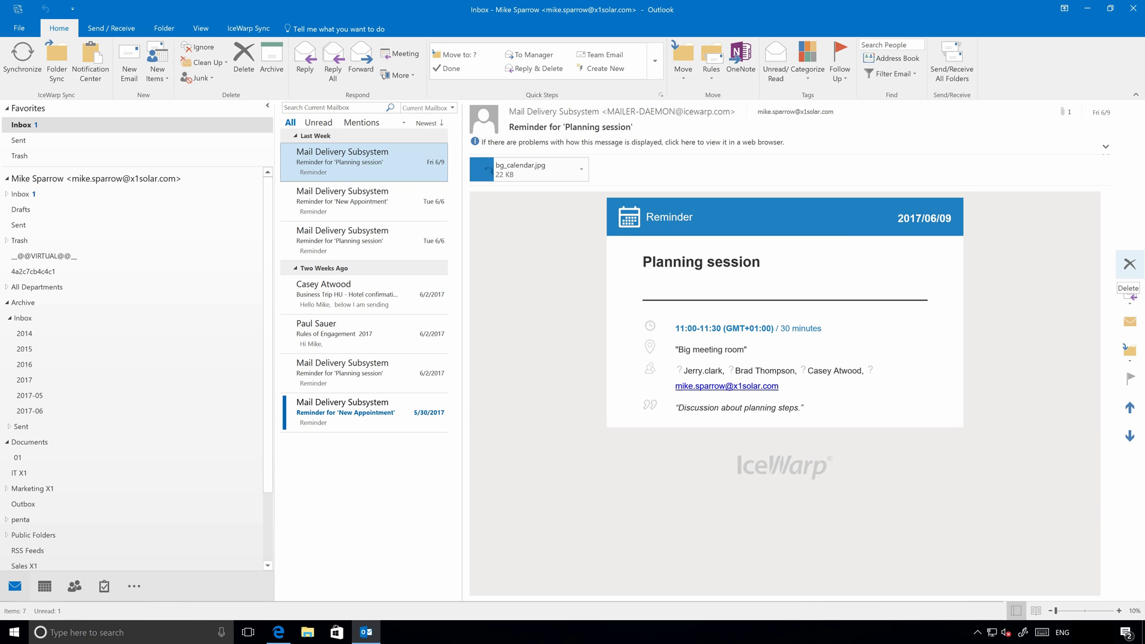
Look over the Calendar and People views in Outlook 2016, then exit Outlook.
{"action": "left_click", "coordinate": [42, 590]}
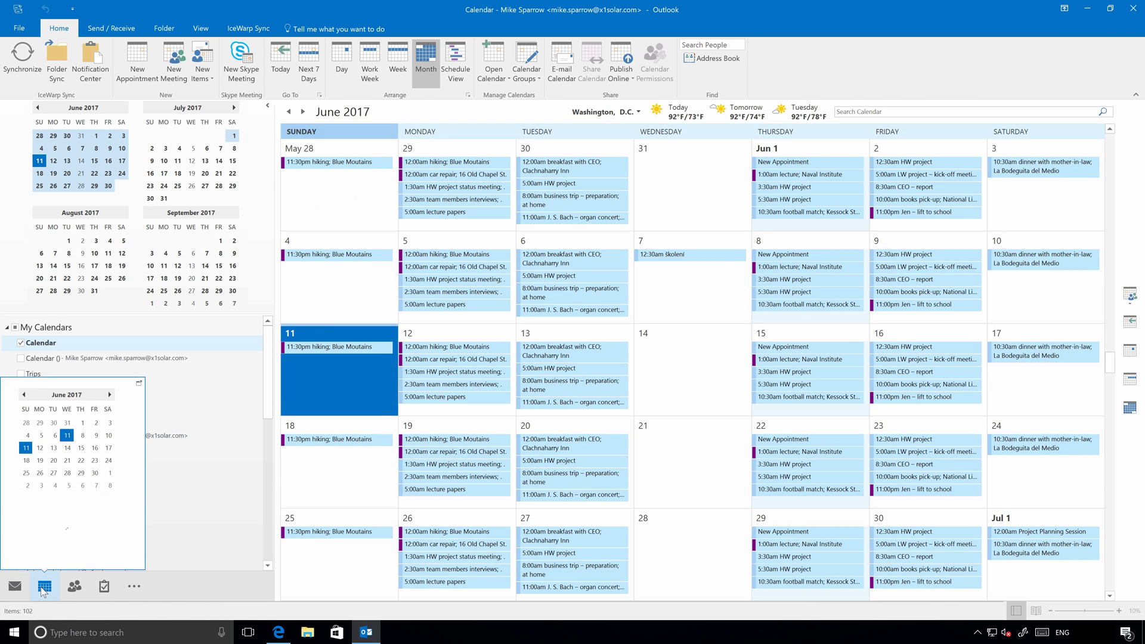
{"action": "left_click", "coordinate": [74, 587]}
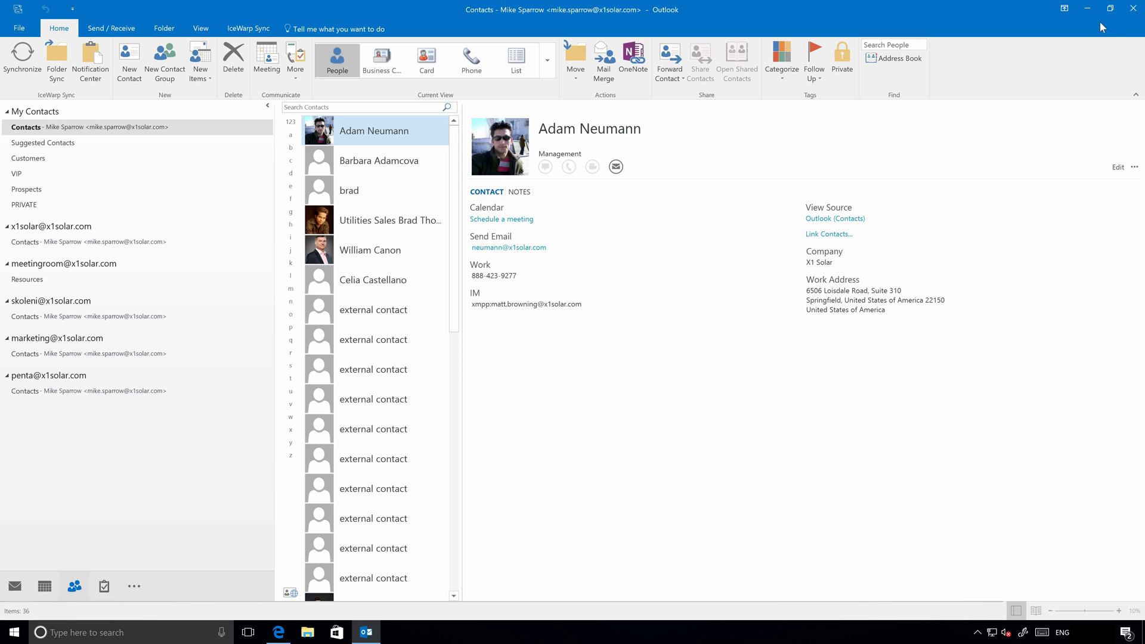
{"action": "left_click", "coordinate": [1133, 8]}
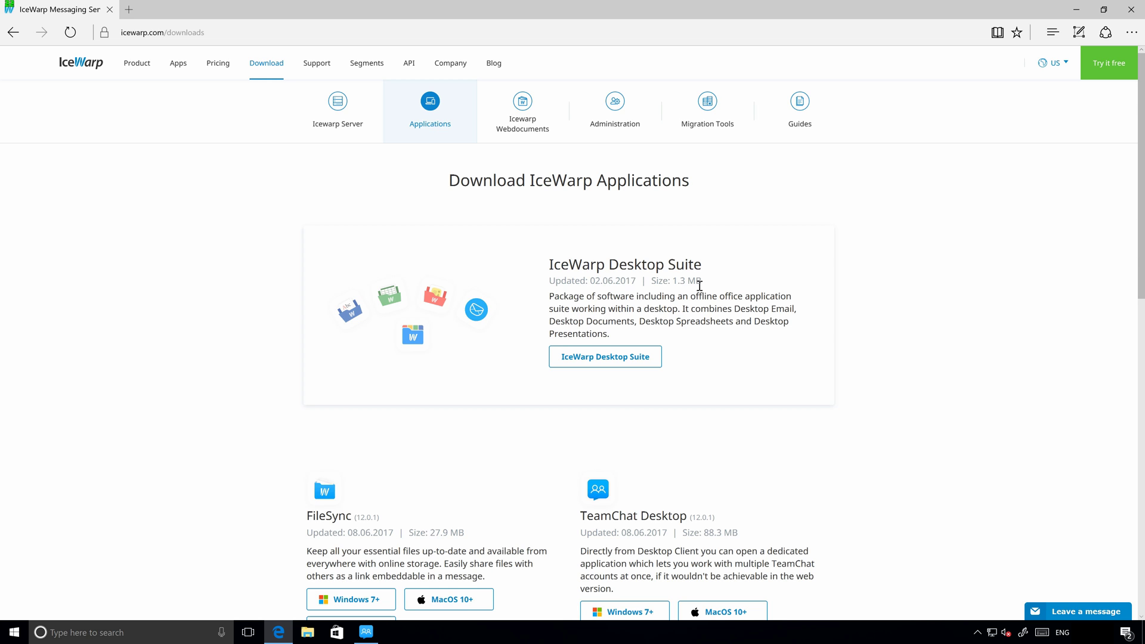
Scroll the IceWarp Applications download page down to the Outlook Sync entry.
{"action": "scroll", "coordinate": [700, 286], "scroll_direction": "down", "scroll_amount": 5}
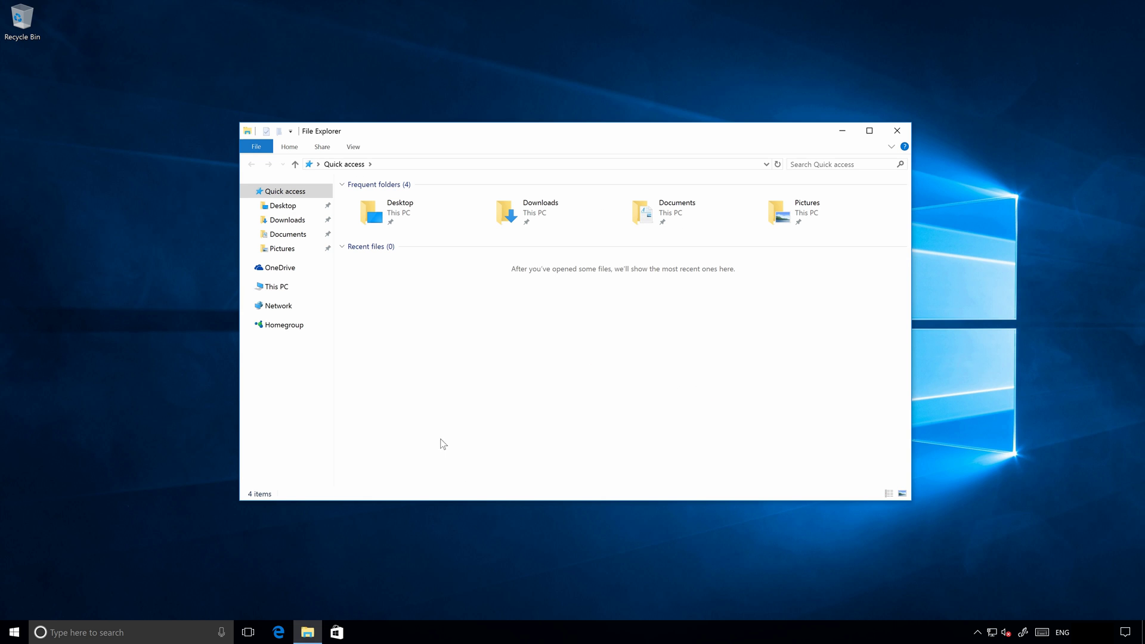
Run outlook-sync-12.0.1.exe from the Downloads folder and approve the User Account Control prompt.
{"action": "double_click", "coordinate": [528, 210]}
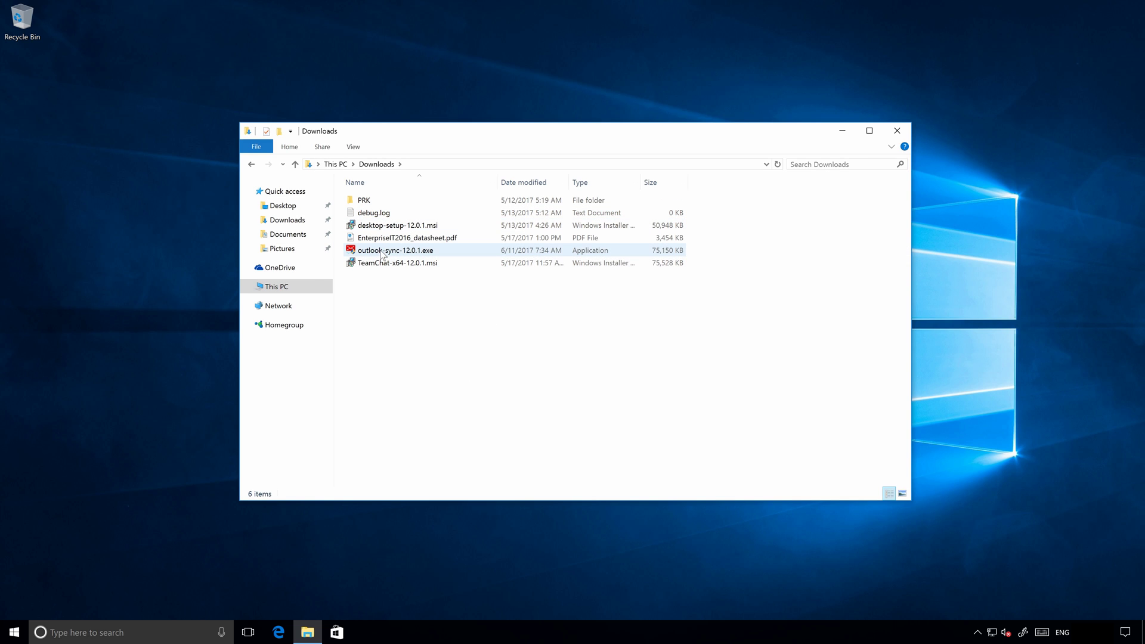
{"action": "left_click", "coordinate": [385, 250]}
{"action": "double_click", "coordinate": [383, 253]}
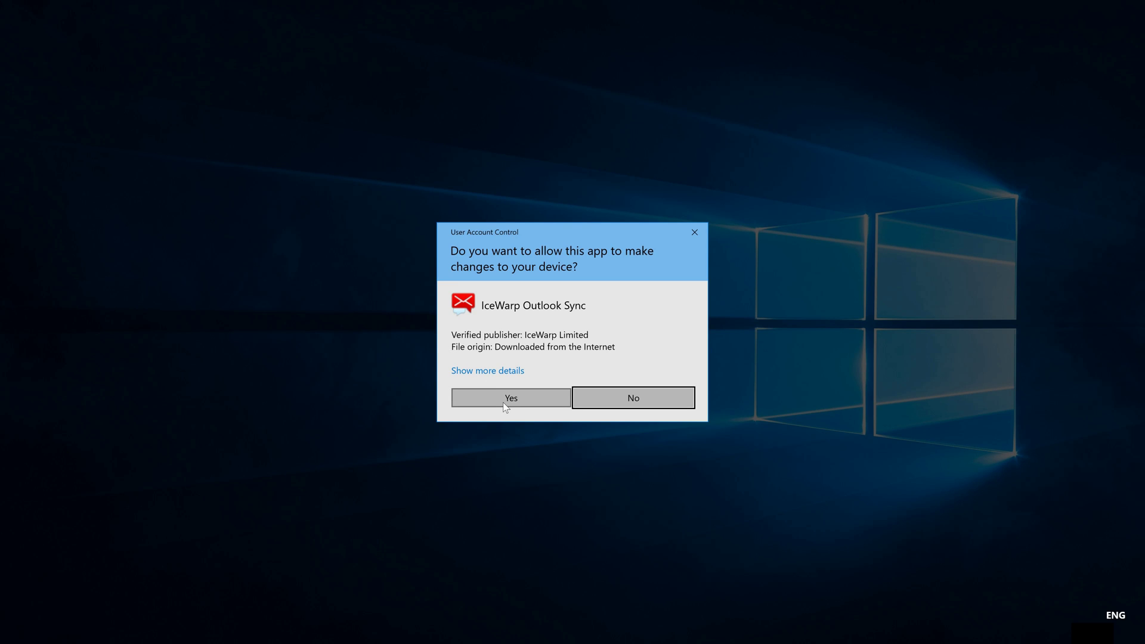
{"action": "left_click", "coordinate": [504, 399]}
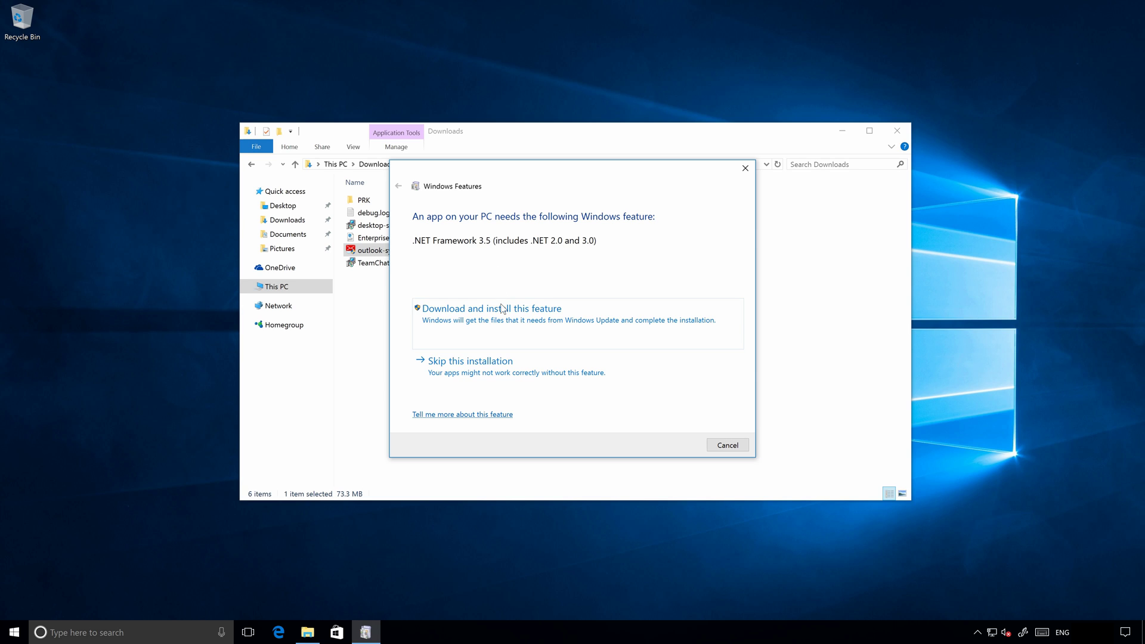
Download and install the required .NET Framework 3.5 feature and dismiss the completion notice.
{"action": "left_click", "coordinate": [503, 322]}
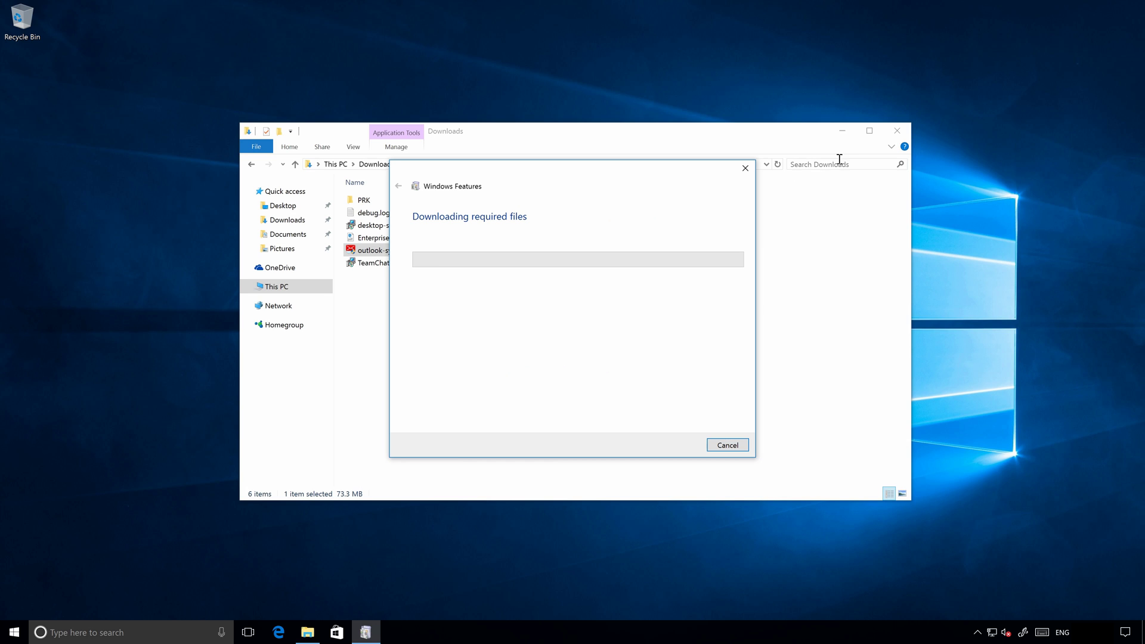
{"action": "left_click", "coordinate": [895, 133]}
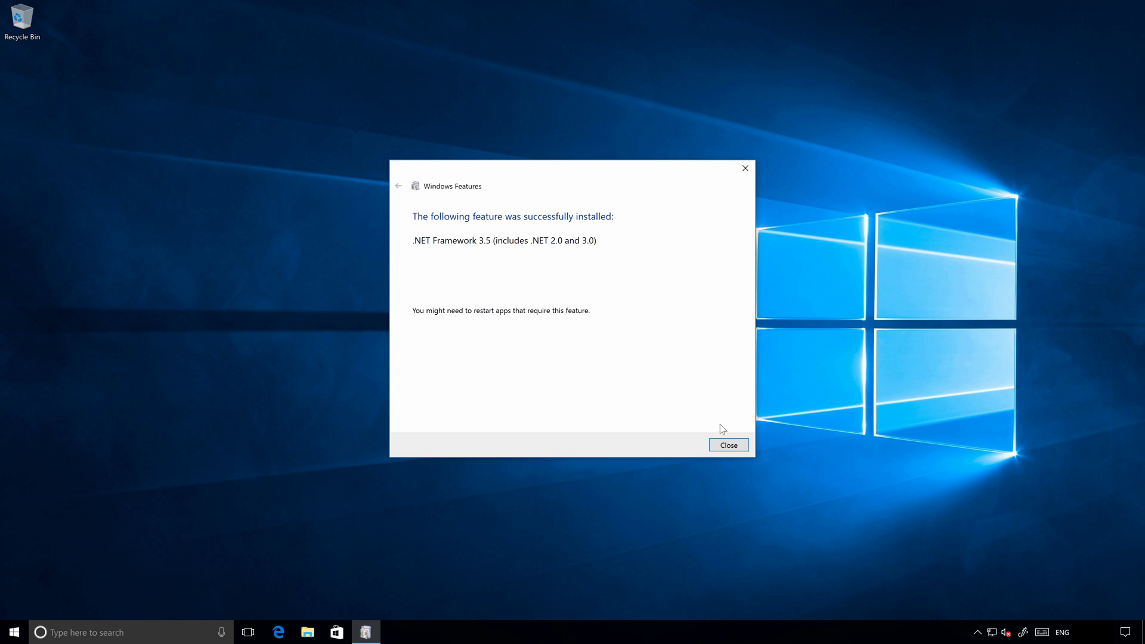
{"action": "left_click", "coordinate": [726, 446]}
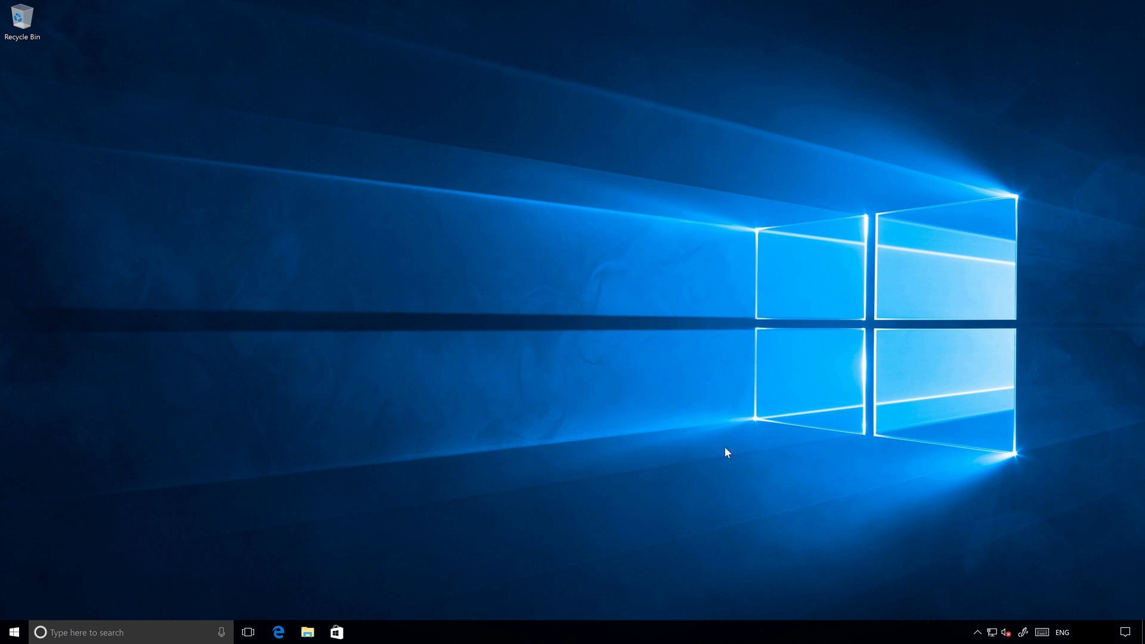
Relaunch outlook-sync-12.0.1.exe from Downloads with administrator approval and close File Explorer.
{"action": "key", "text": "super+e"}
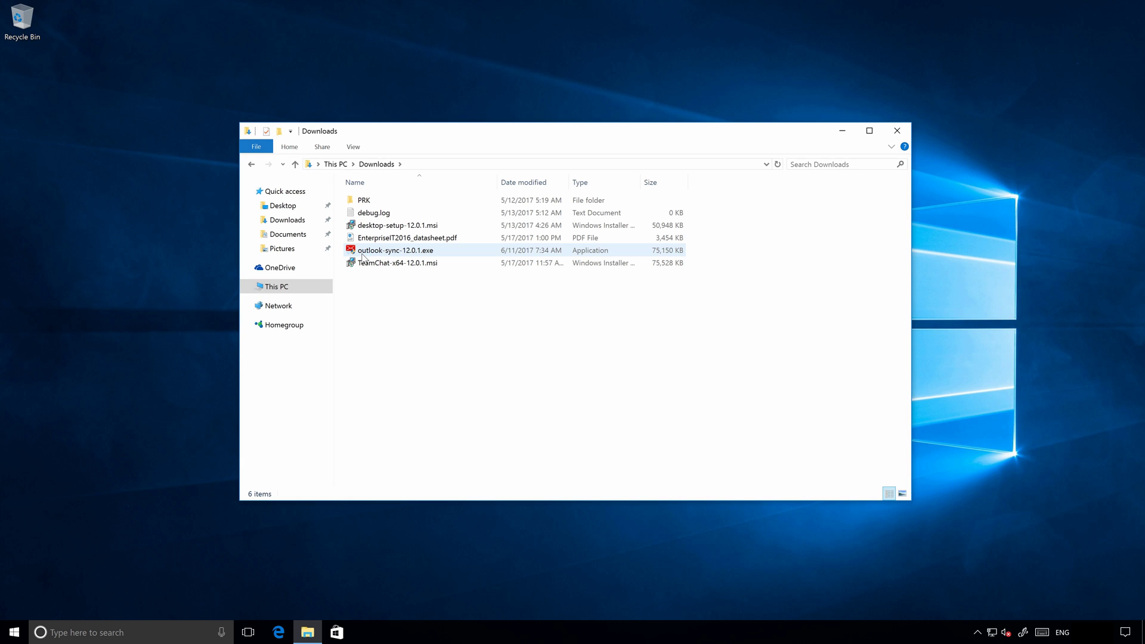
{"action": "double_click", "coordinate": [364, 257]}
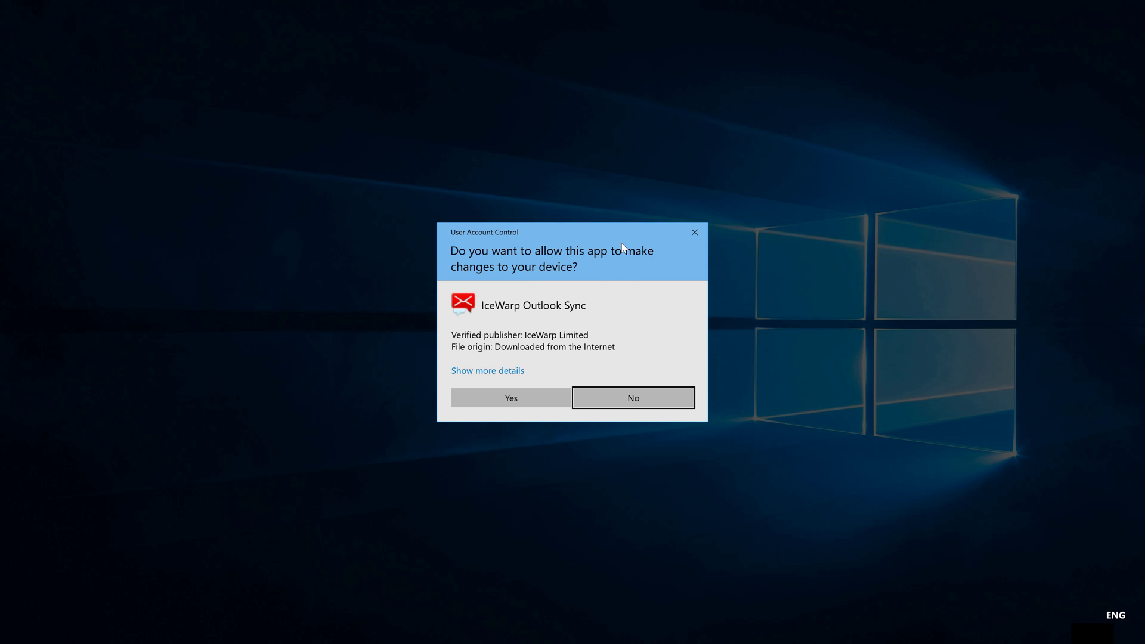
{"action": "left_click", "coordinate": [545, 402]}
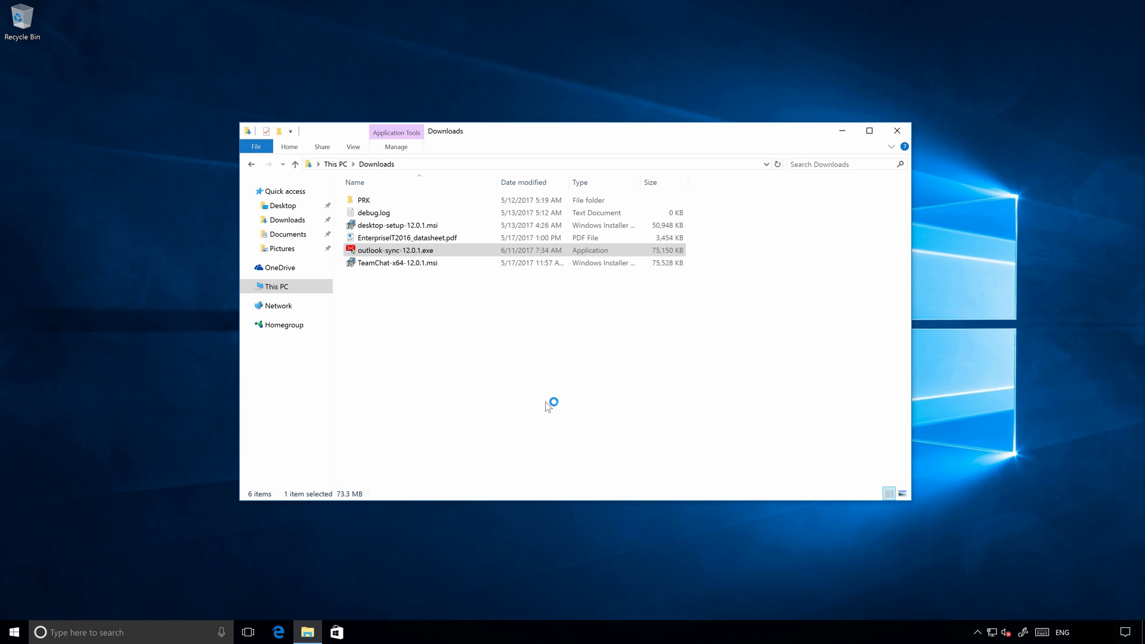
{"action": "left_click", "coordinate": [895, 132]}
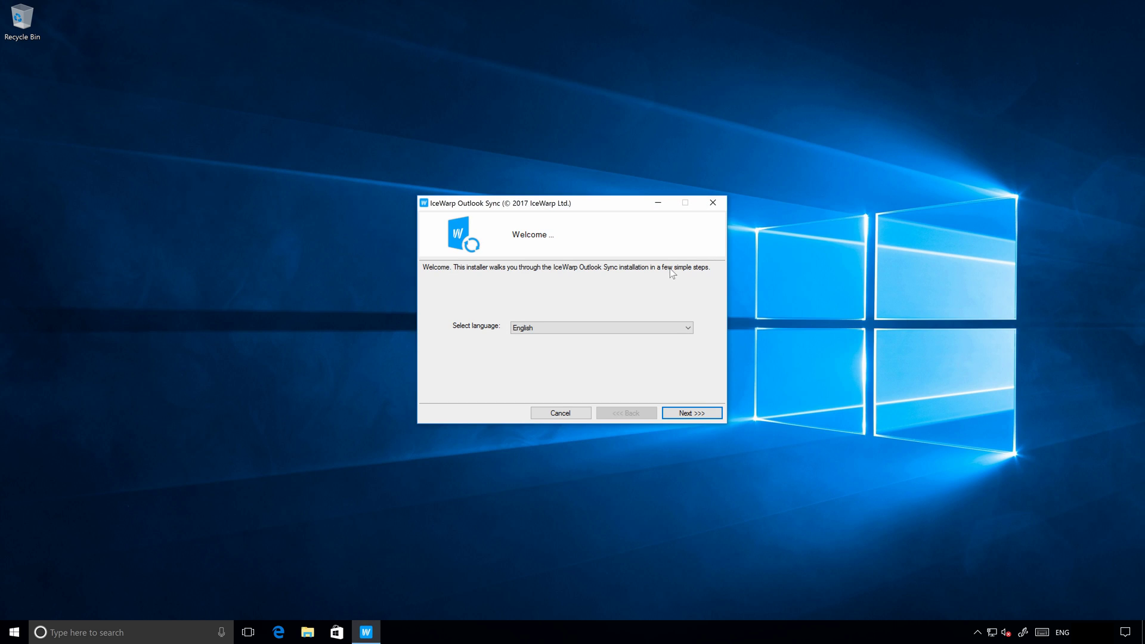
Keep English as the installer language and accept the license agreement.
{"action": "left_click", "coordinate": [601, 327]}
{"action": "left_click", "coordinate": [600, 331]}
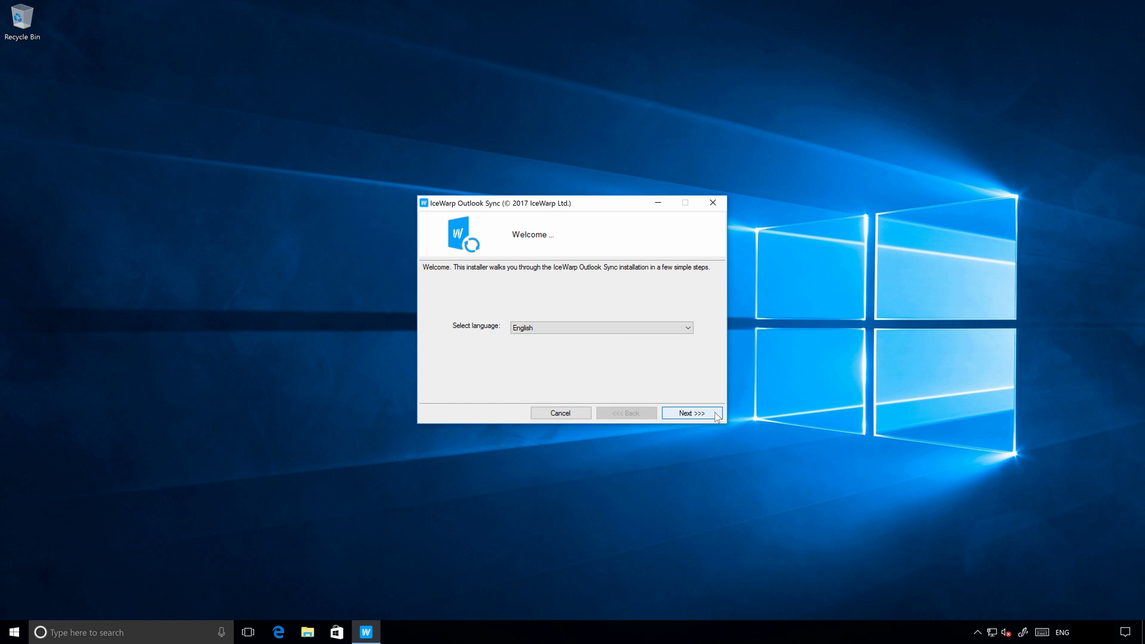
{"action": "left_click", "coordinate": [715, 413]}
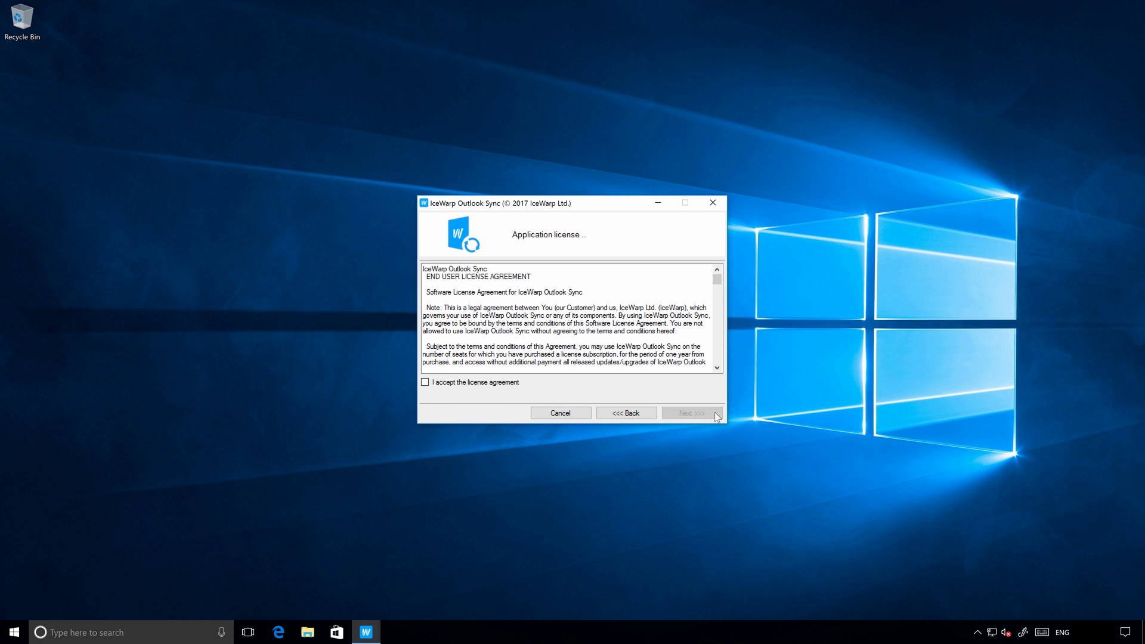
{"action": "left_click_drag", "start_coordinate": [716, 281], "coordinate": [718, 370]}
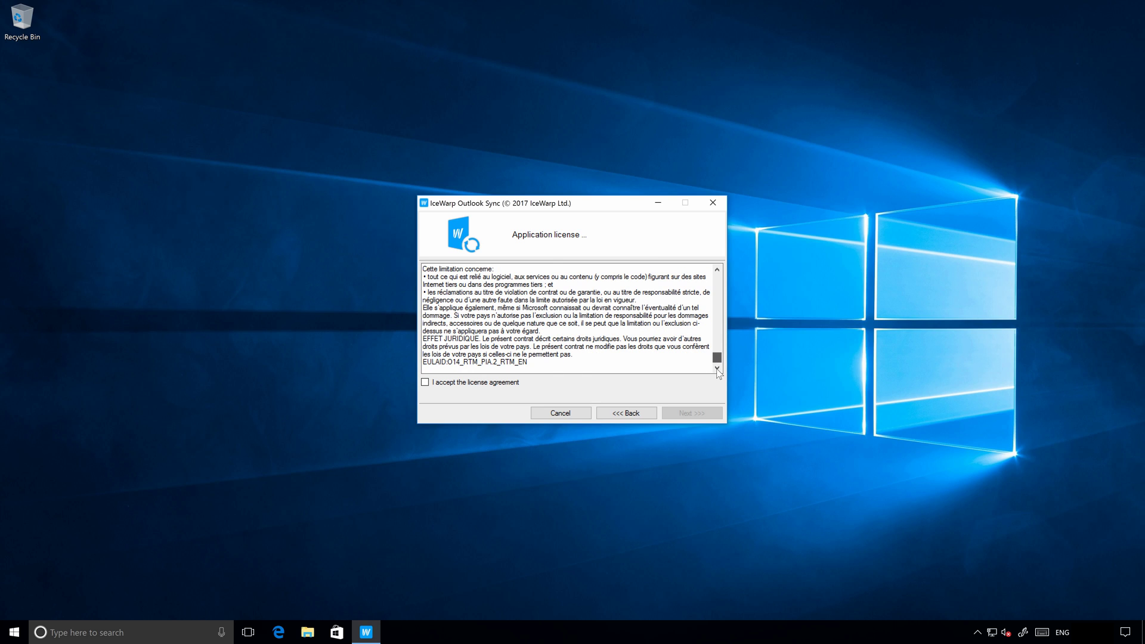
{"action": "left_click", "coordinate": [487, 384]}
{"action": "left_click", "coordinate": [717, 421]}
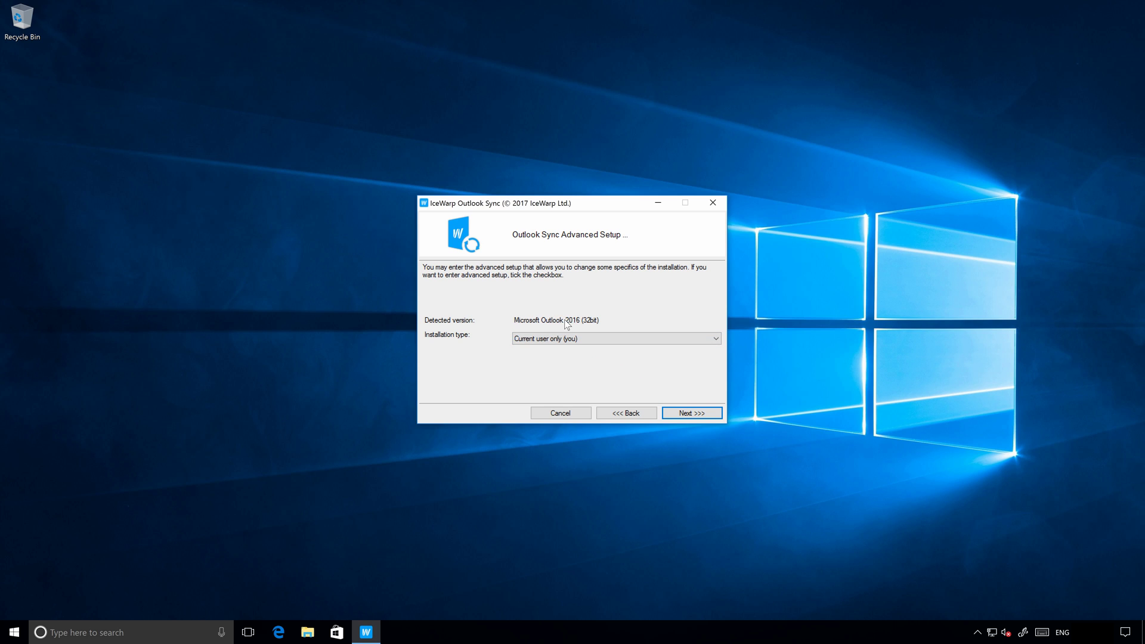
Search Windows for Outlook, then keep the installation type as 'Current user only (you)'.
{"action": "key", "text": "super"}
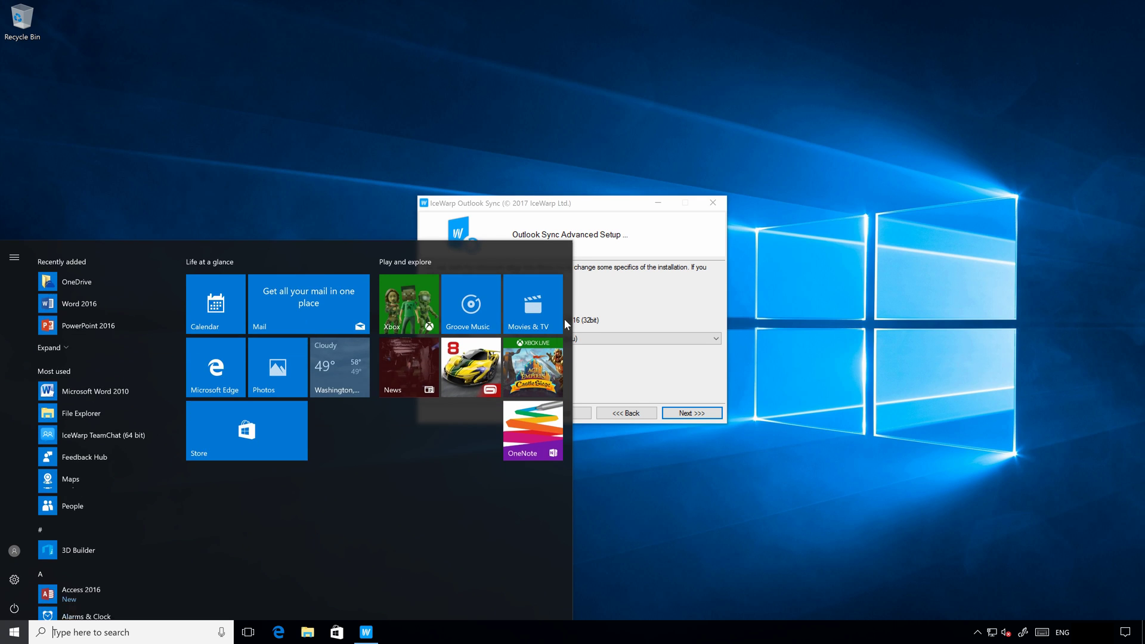
{"action": "type", "text": "outlo"}
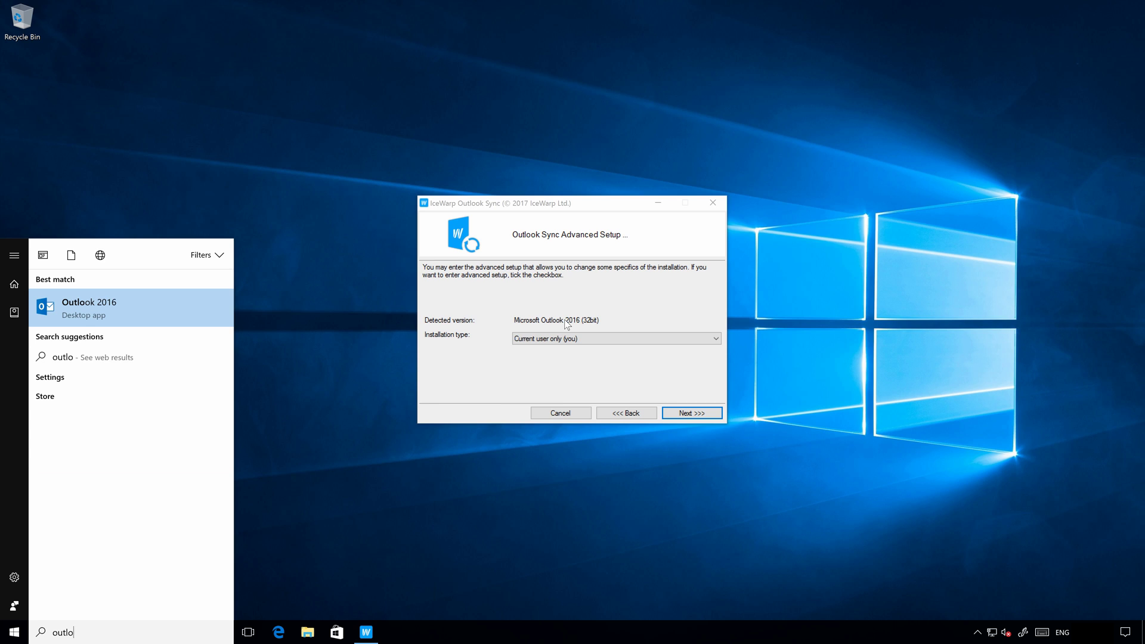
{"action": "key", "text": "Escape"}
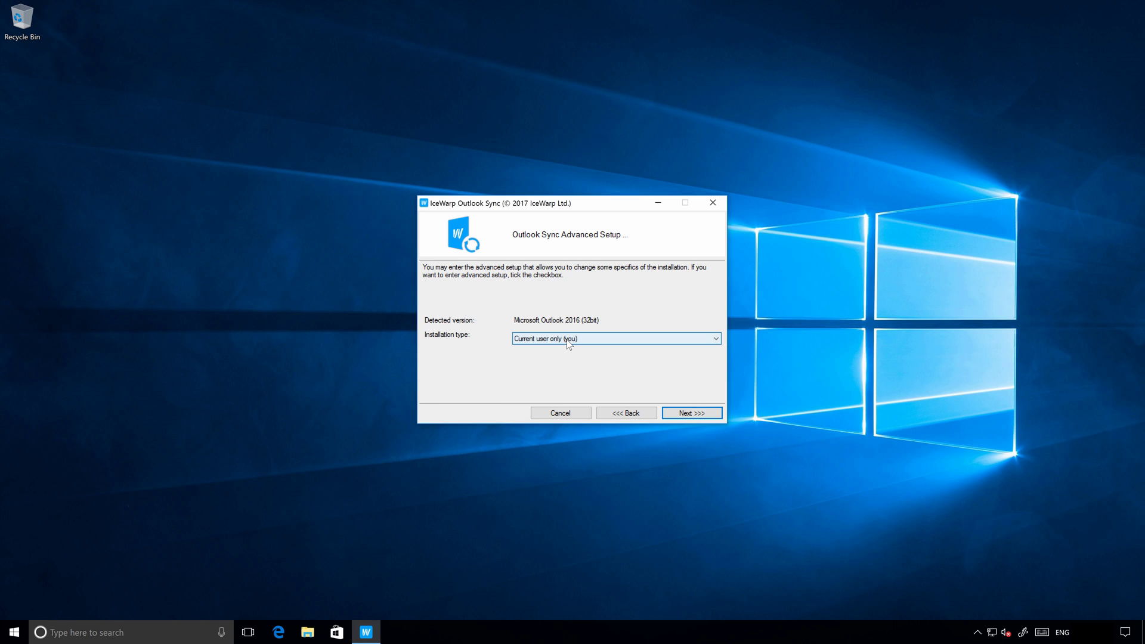
{"action": "left_click", "coordinate": [568, 341]}
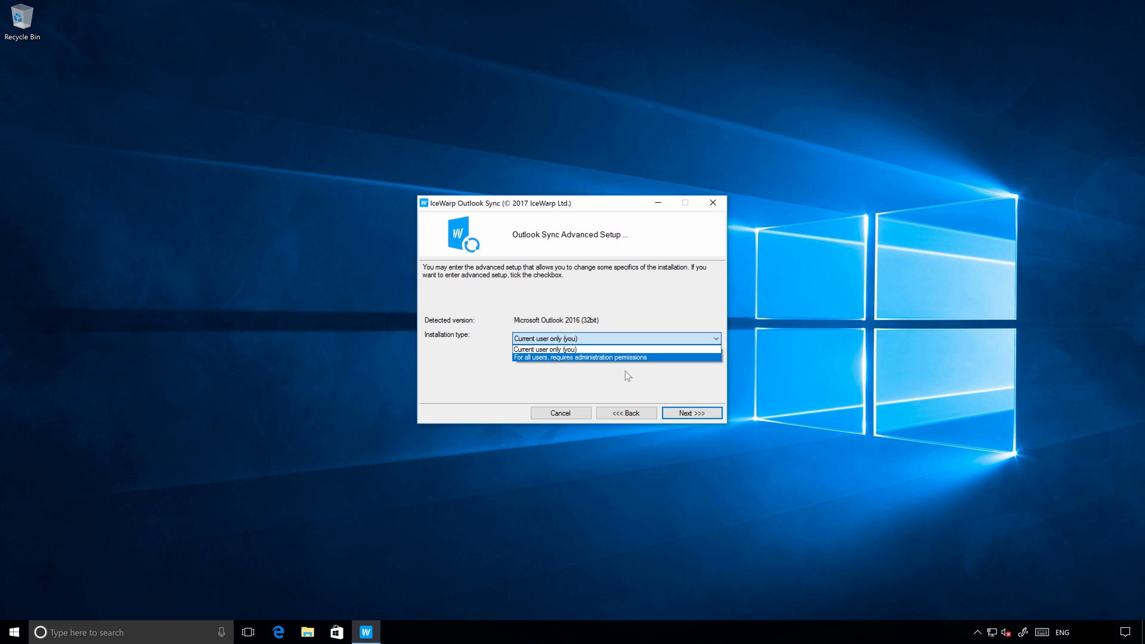
{"action": "left_click", "coordinate": [625, 371]}
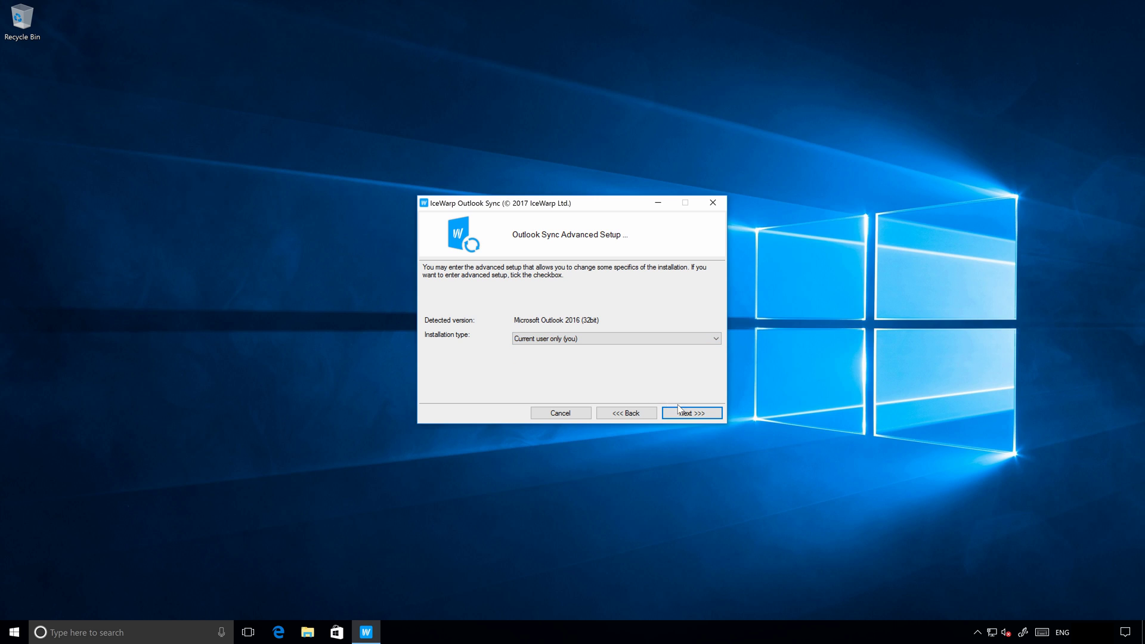
Submit the account's e-mail address and password for SmartDiscover and acknowledge its error.
{"action": "left_click", "coordinate": [693, 414]}
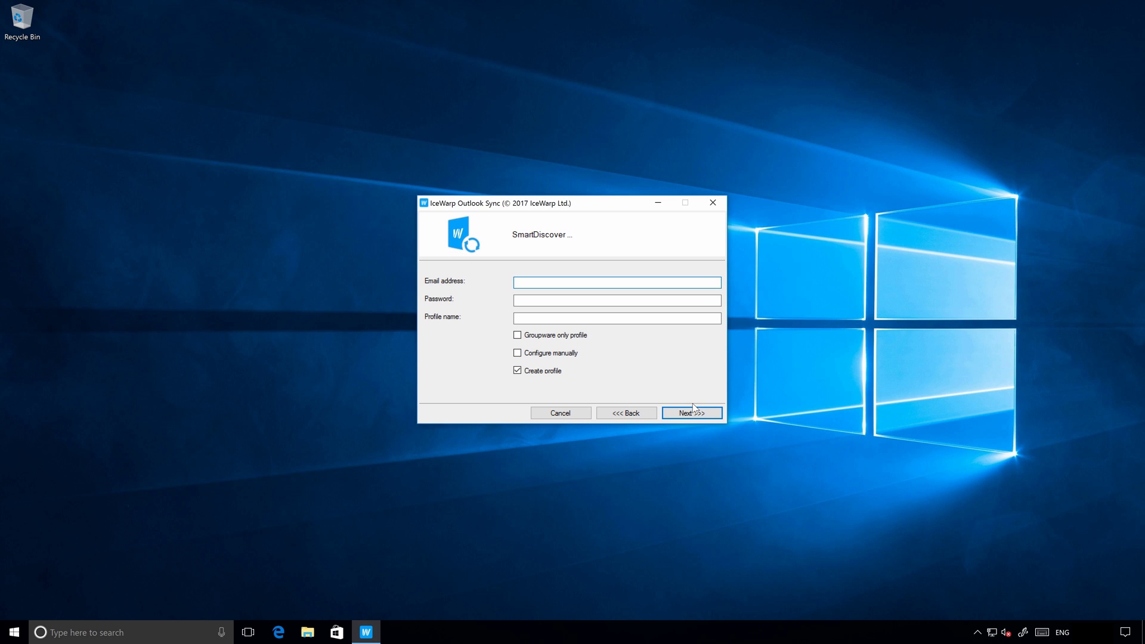
{"action": "key", "text": "Tab"}
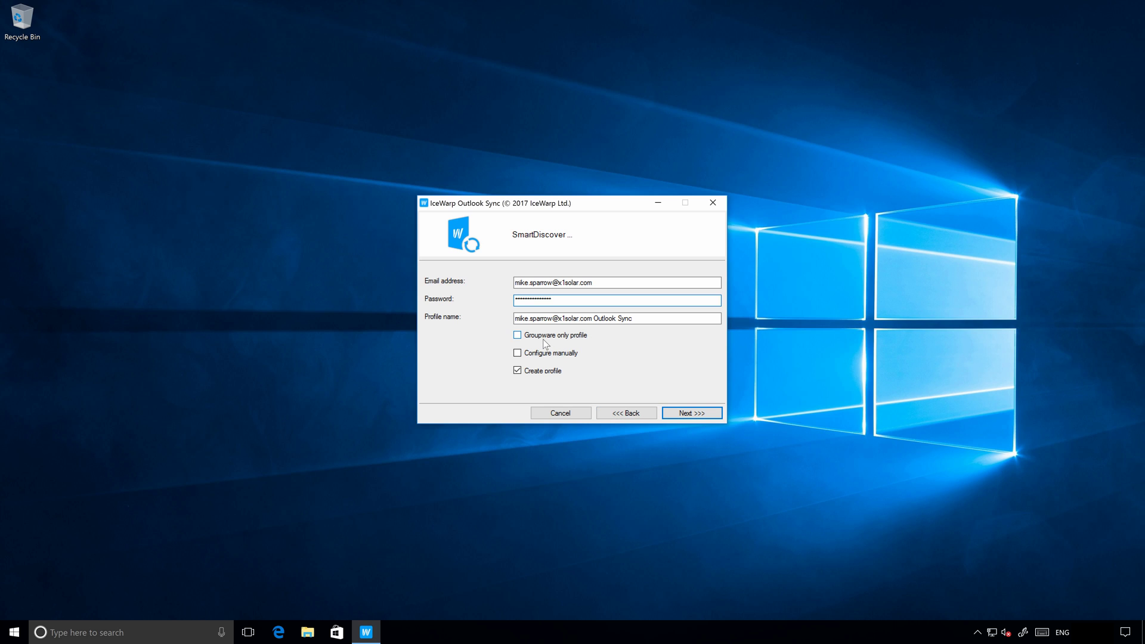
{"action": "left_click", "coordinate": [703, 413]}
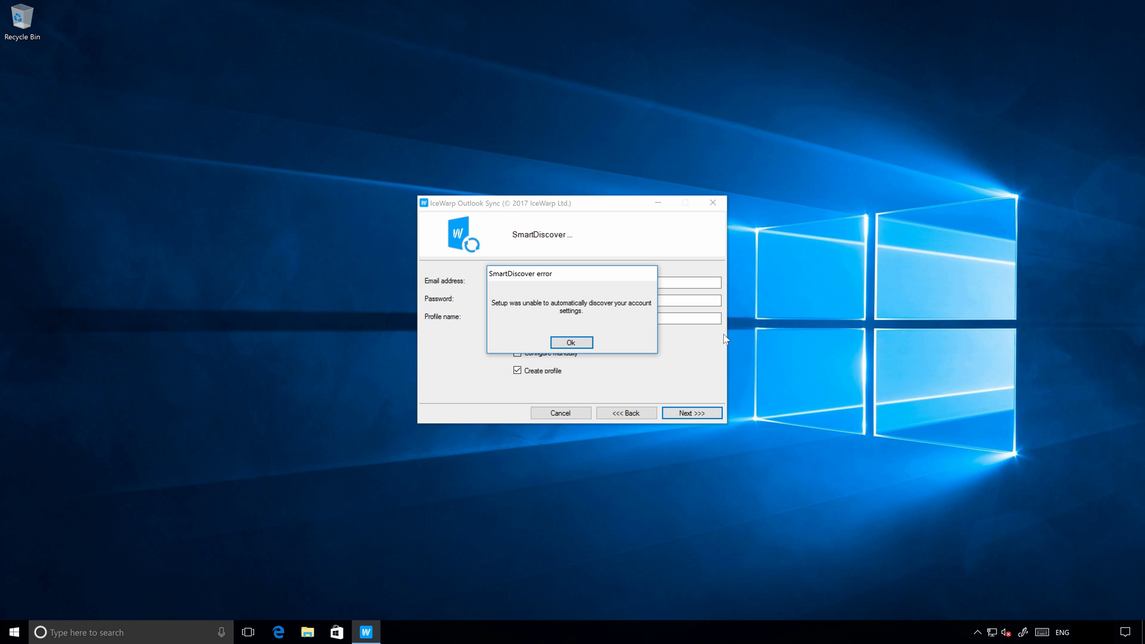
{"action": "left_click", "coordinate": [589, 343]}
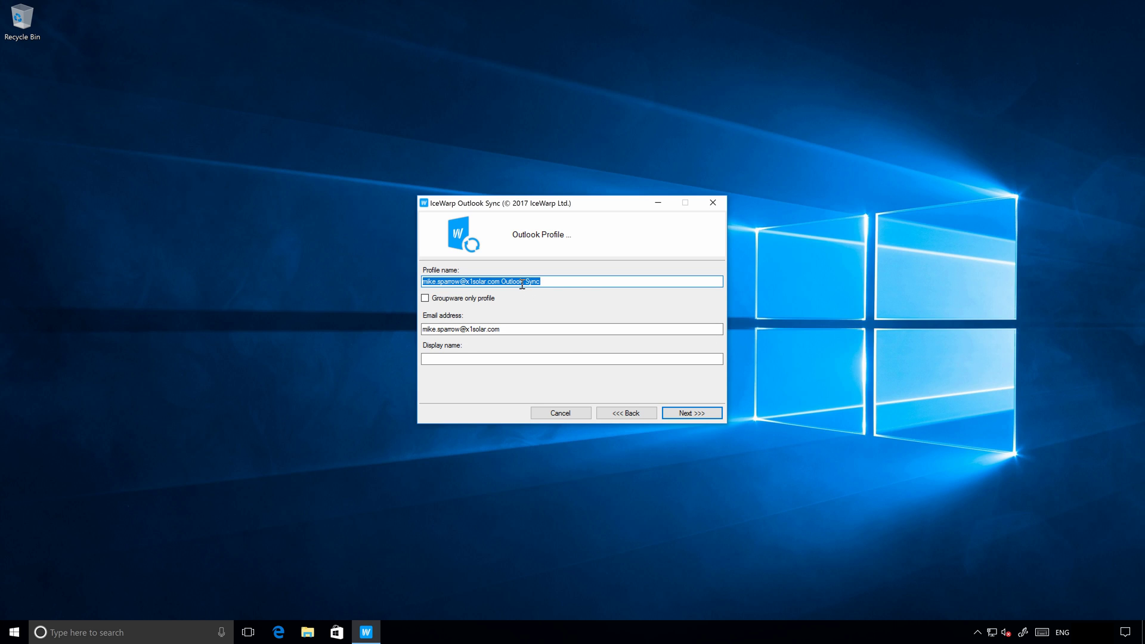
Enter the user's full name as the Outlook profile's display name.
{"action": "left_click", "coordinate": [504, 358]}
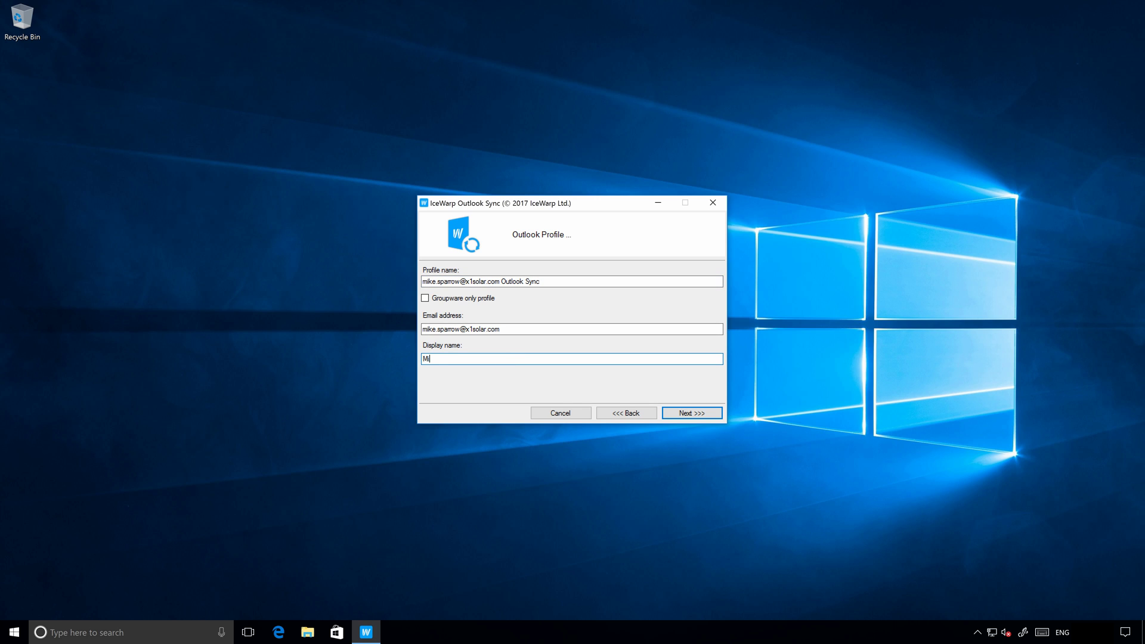
{"action": "left_click", "coordinate": [703, 413]}
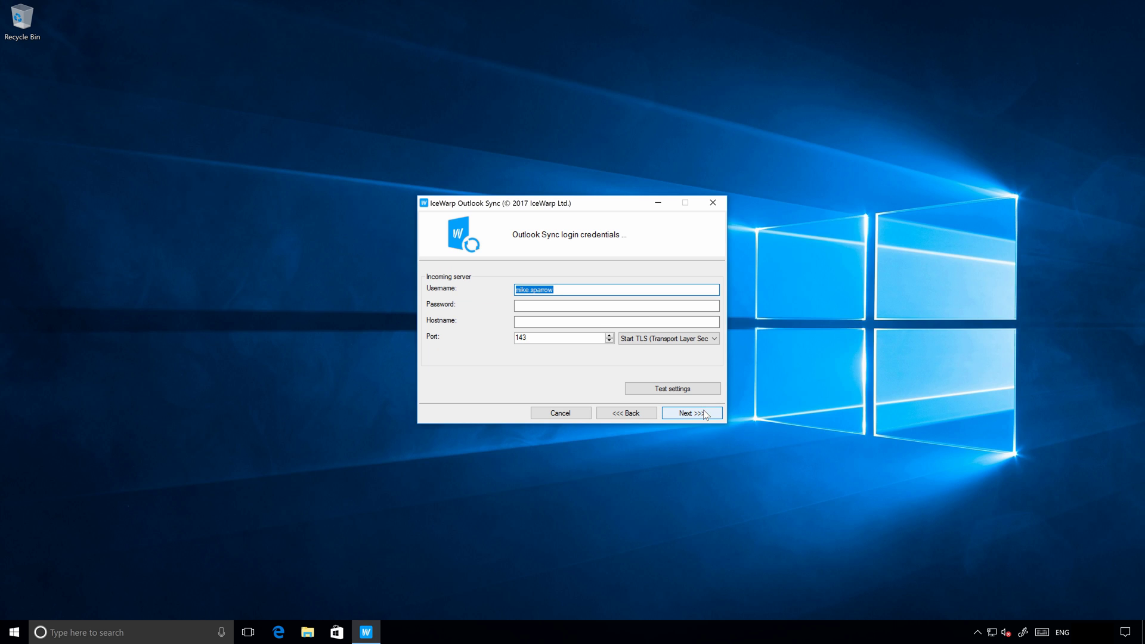
Enter the account password, set the incoming host to mail.icewarp.com, and choose SSL security.
{"action": "left_click", "coordinate": [581, 303]}
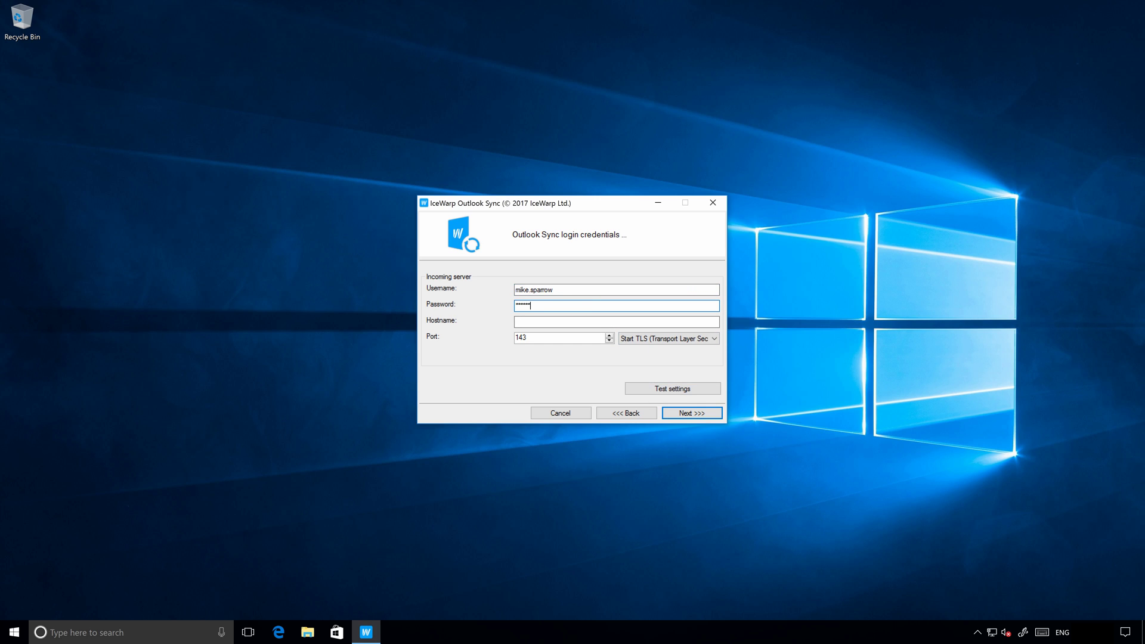
{"action": "type", "text": "••••••"}
{"action": "left_click", "coordinate": [617, 322]}
{"action": "type", "text": "mail.icewar"}
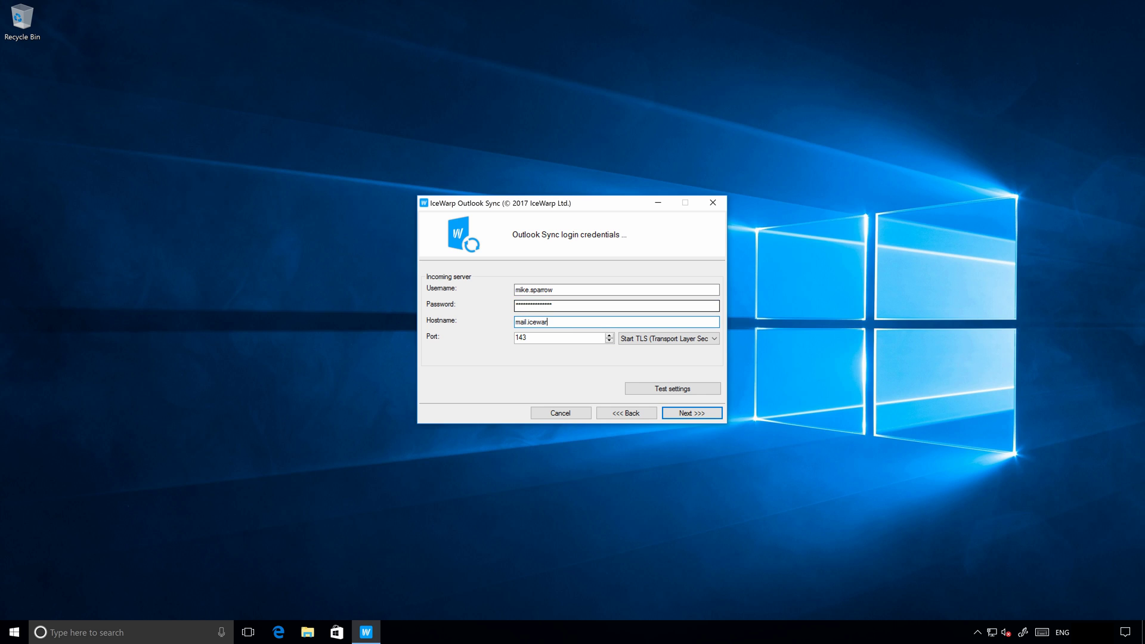
{"action": "type", "text": "p.com"}
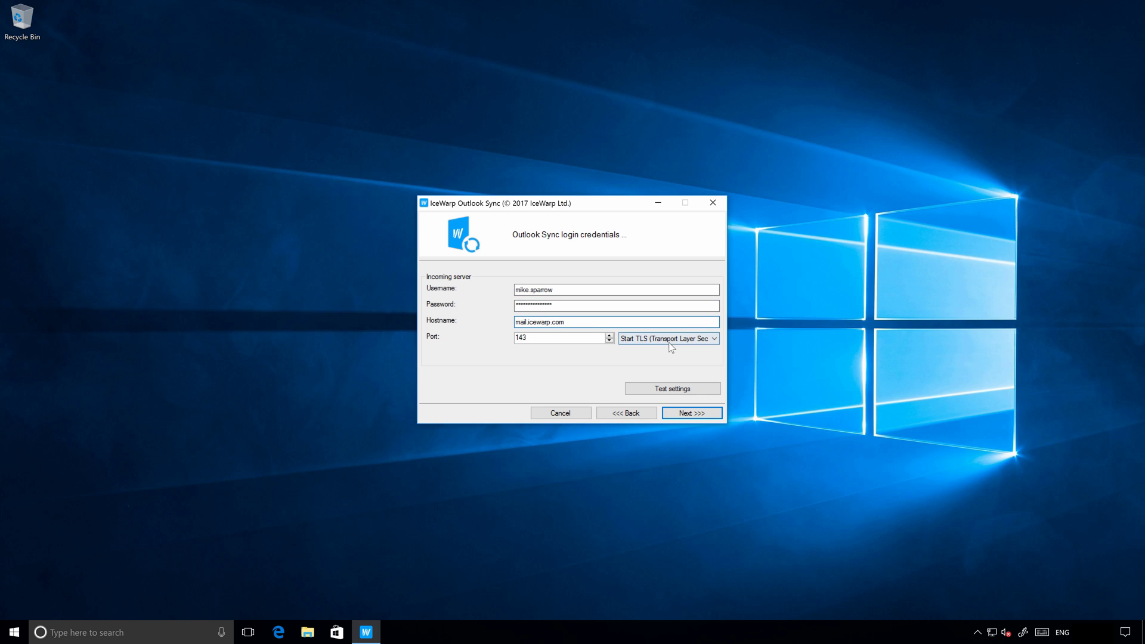
{"action": "left_click", "coordinate": [668, 342]}
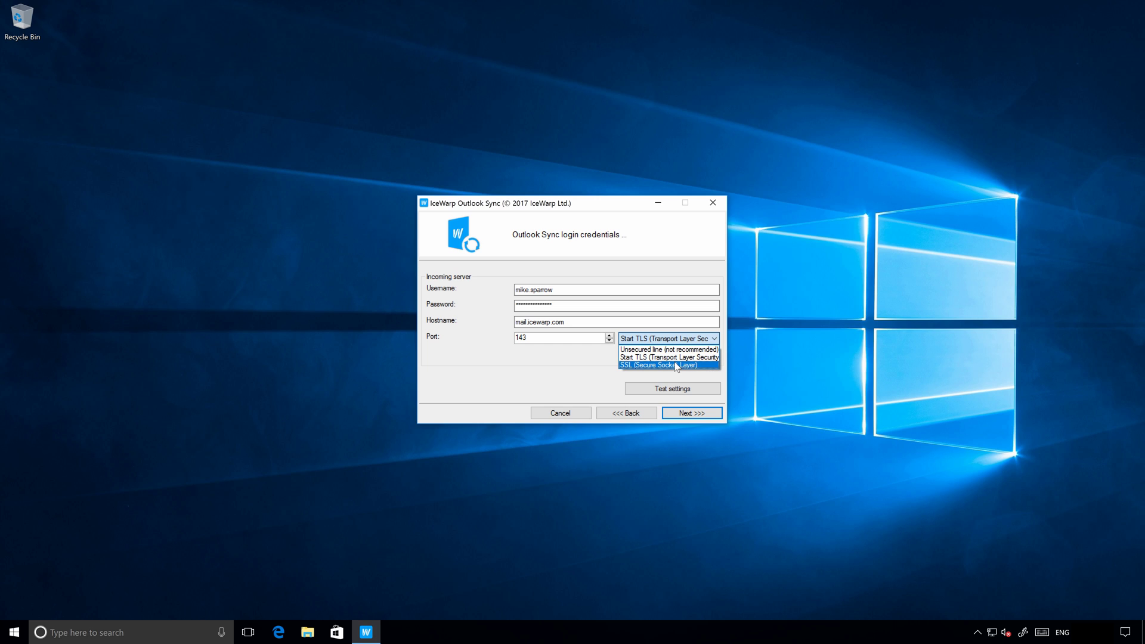
{"action": "left_click", "coordinate": [677, 365]}
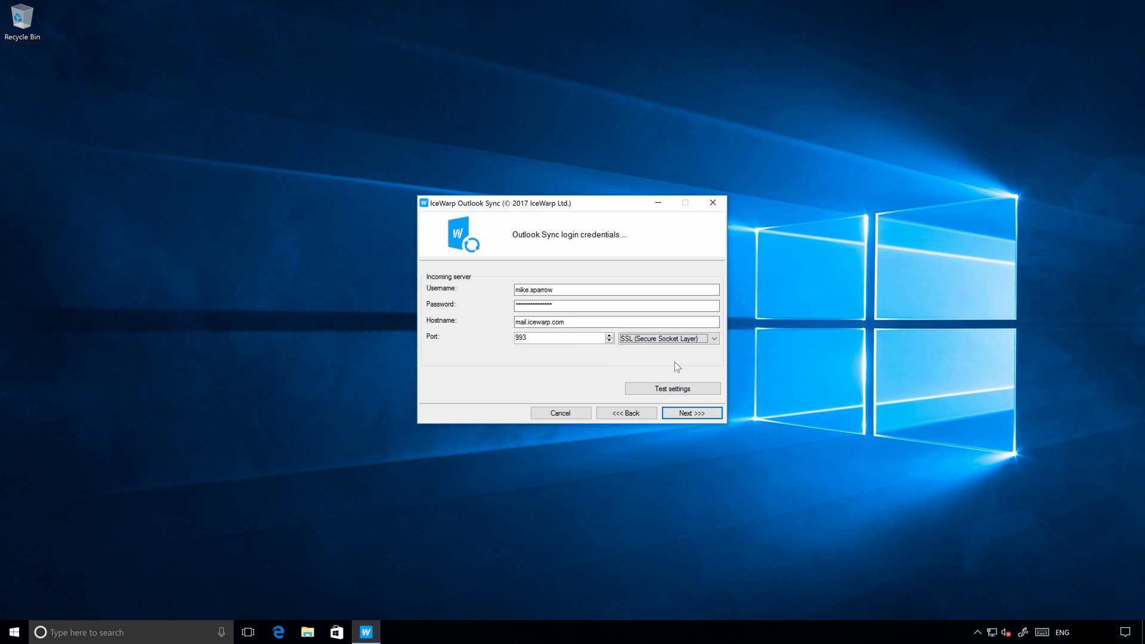
Test the incoming server on port 993 and confirm the successful login.
{"action": "left_click", "coordinate": [532, 339]}
{"action": "left_click", "coordinate": [647, 388]}
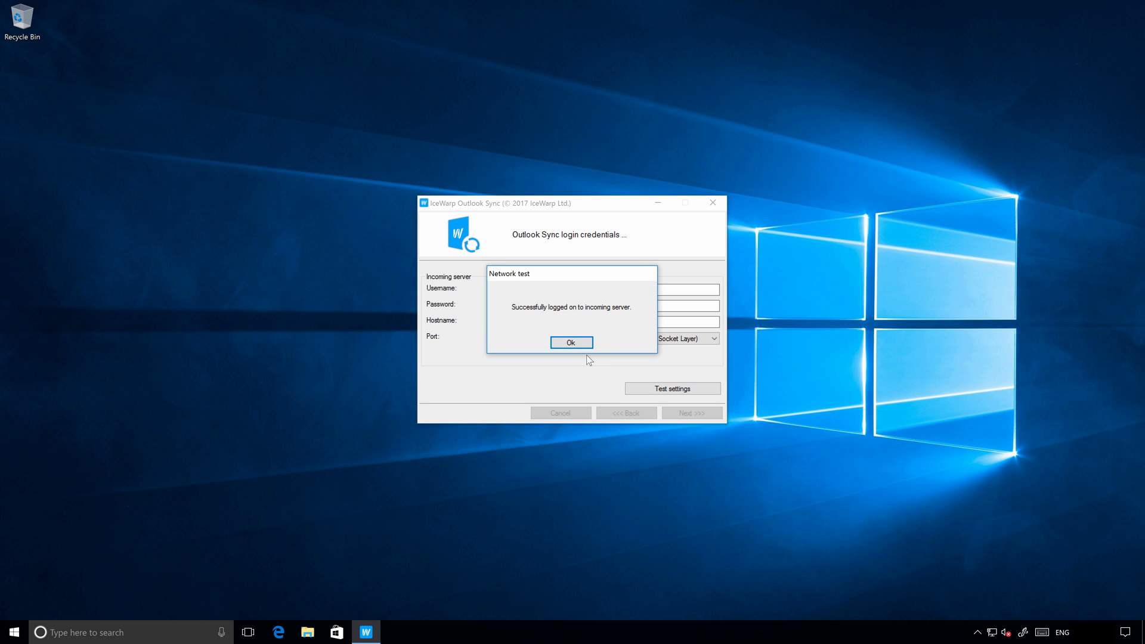
{"action": "left_click", "coordinate": [573, 344]}
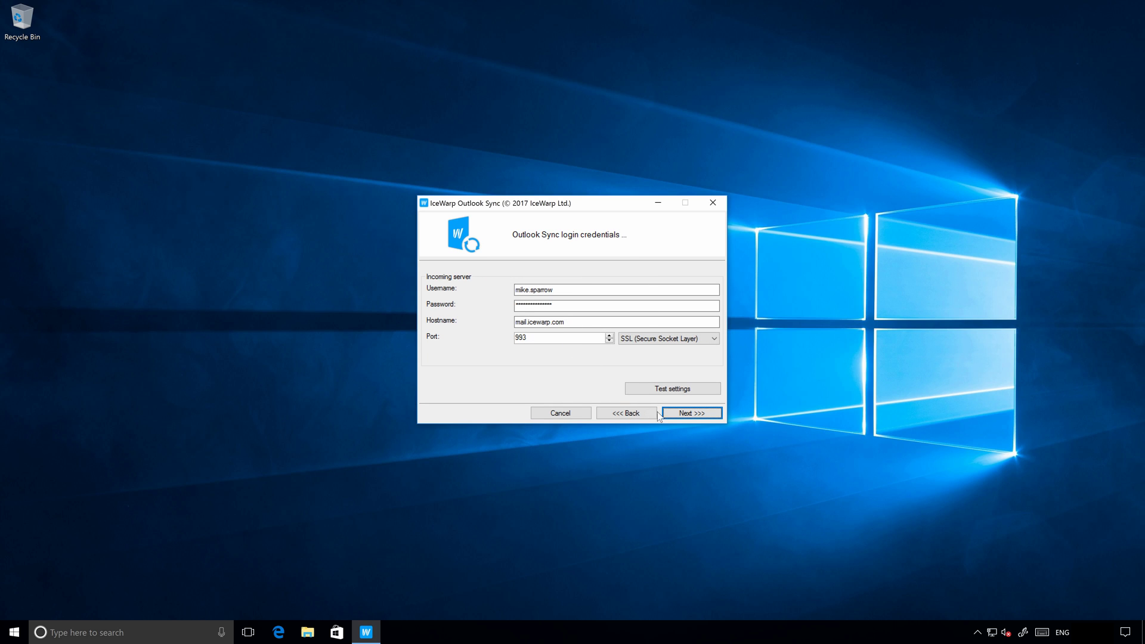
{"action": "left_click", "coordinate": [689, 417]}
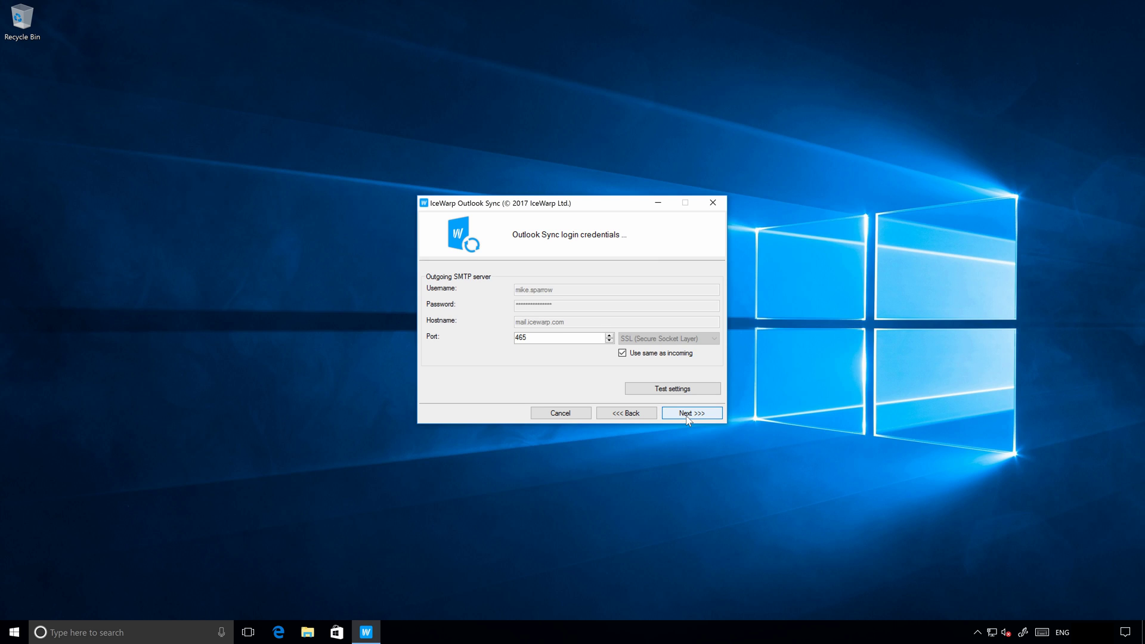
Test the outgoing SMTP server on port 465 and accept the successful result.
{"action": "left_click", "coordinate": [672, 389]}
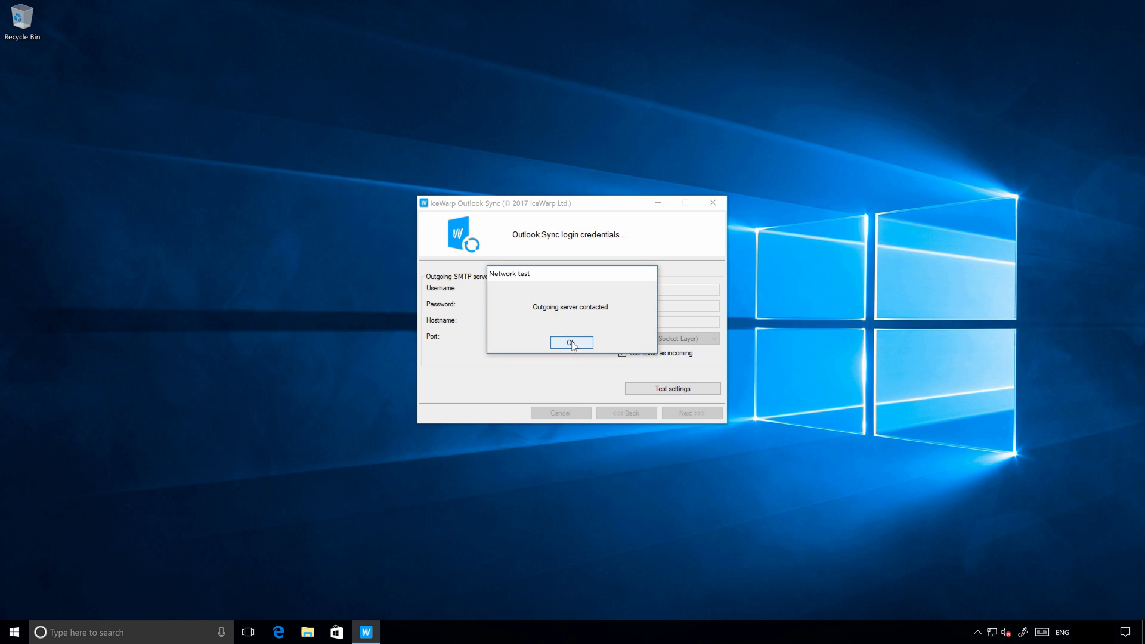
{"action": "left_click", "coordinate": [568, 344]}
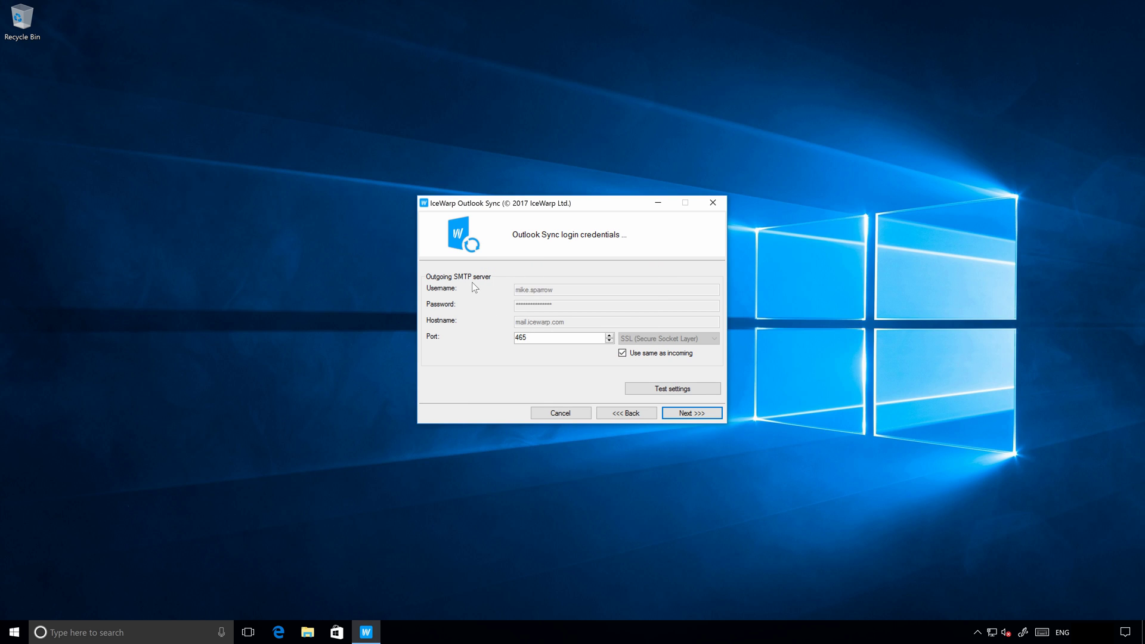
{"action": "left_click", "coordinate": [679, 414]}
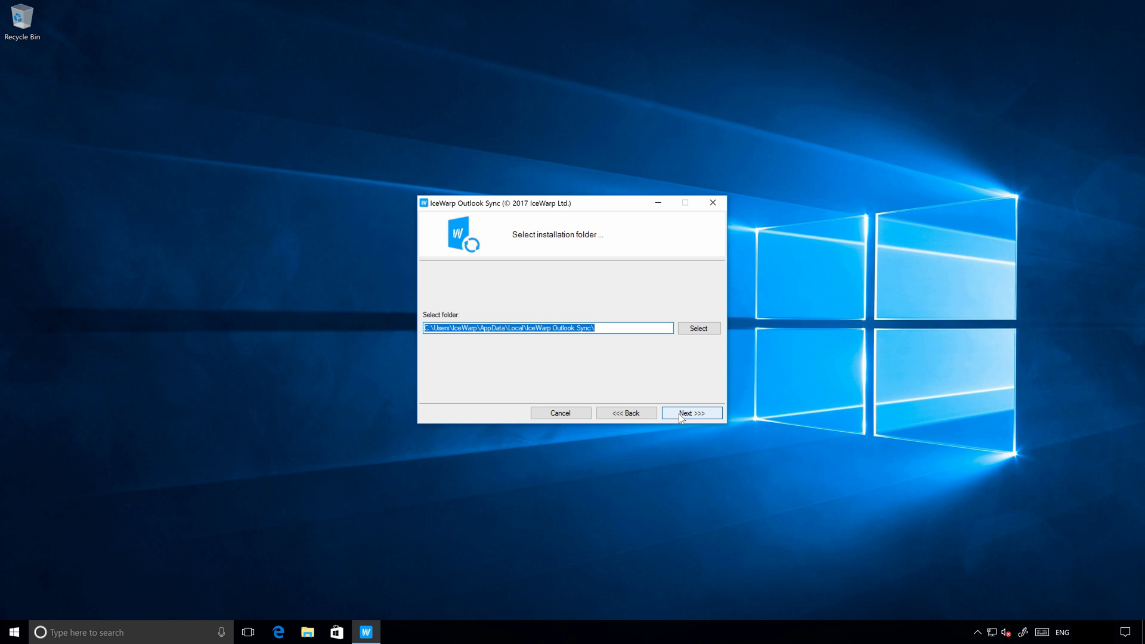
Install Outlook Sync into the default folder and finish the wizard.
{"action": "left_click", "coordinate": [679, 414]}
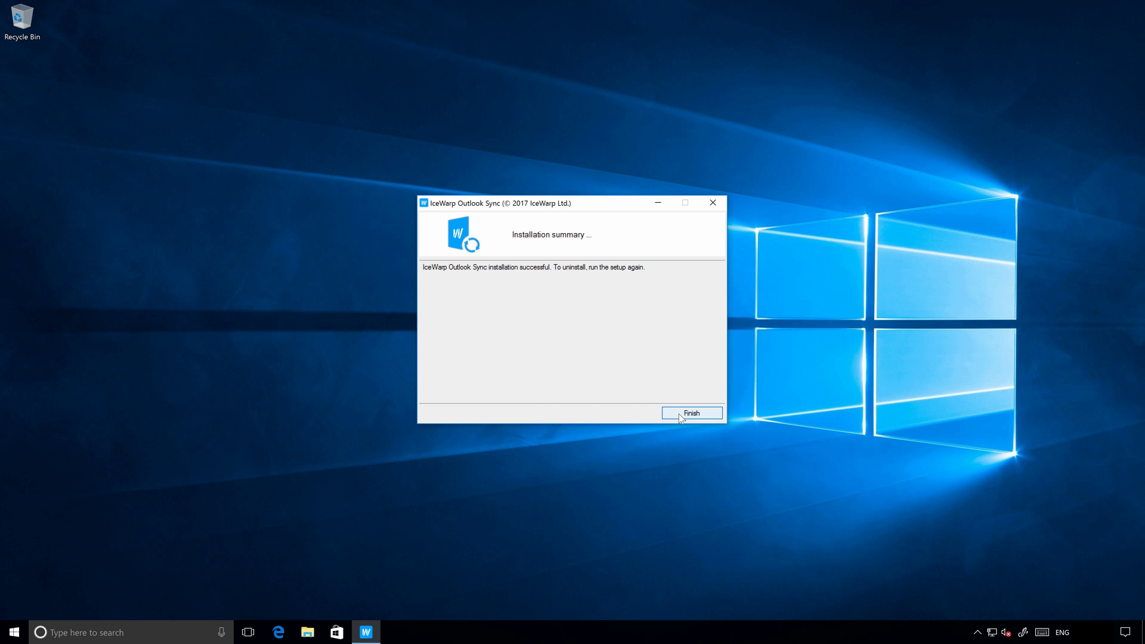
{"action": "left_click", "coordinate": [679, 414]}
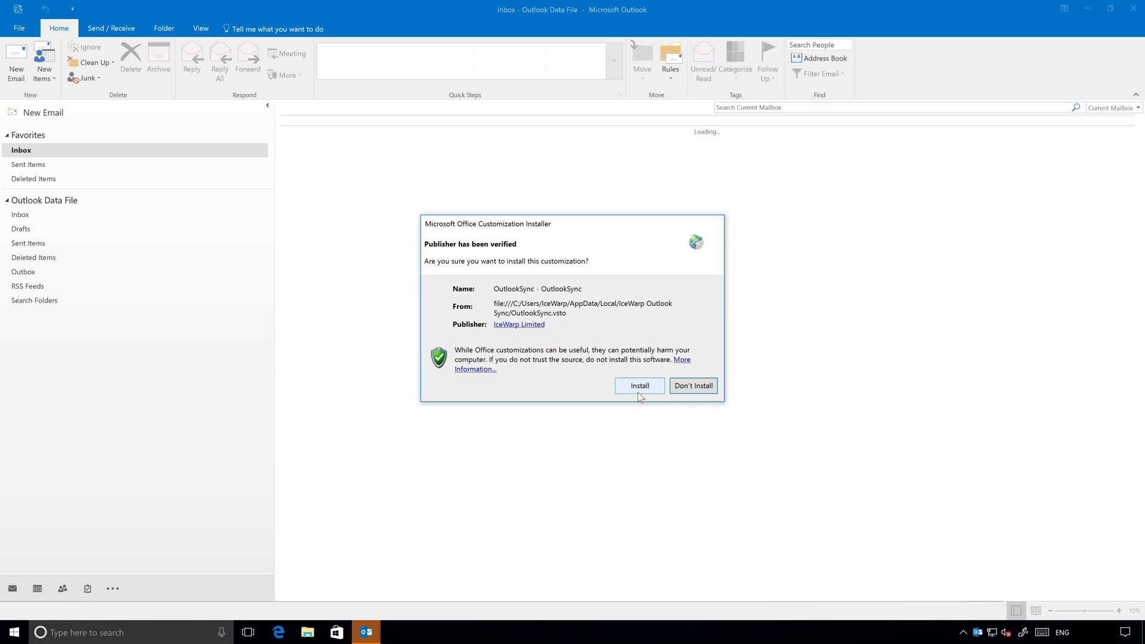
Install the OutlookSync customization and accept the Office licence agreement.
{"action": "left_click", "coordinate": [639, 391]}
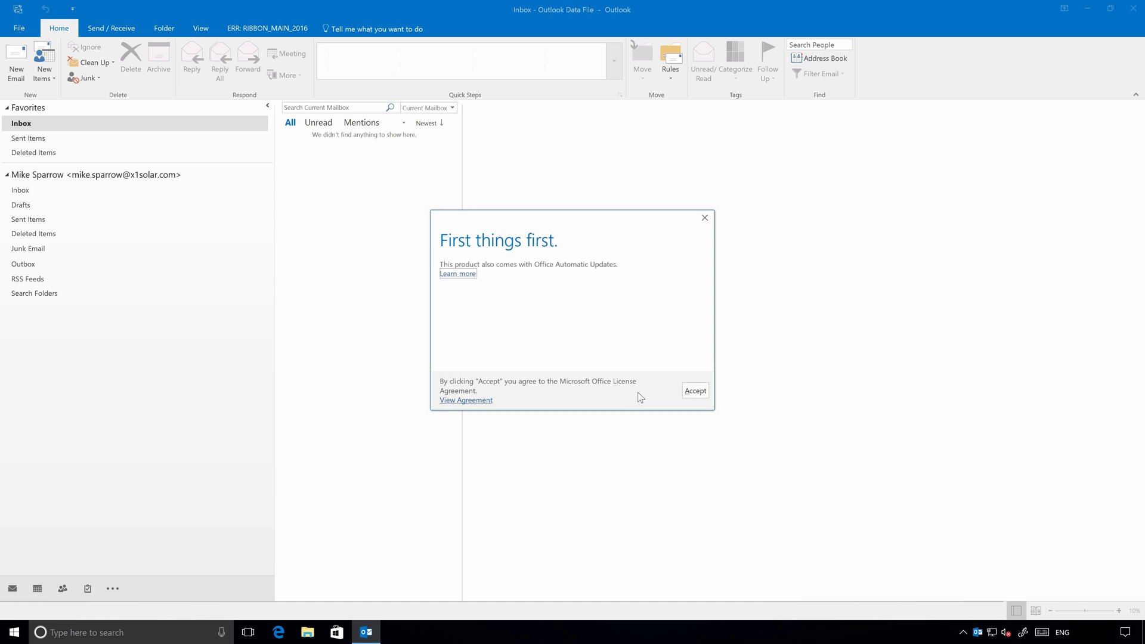
{"action": "left_click", "coordinate": [699, 396]}
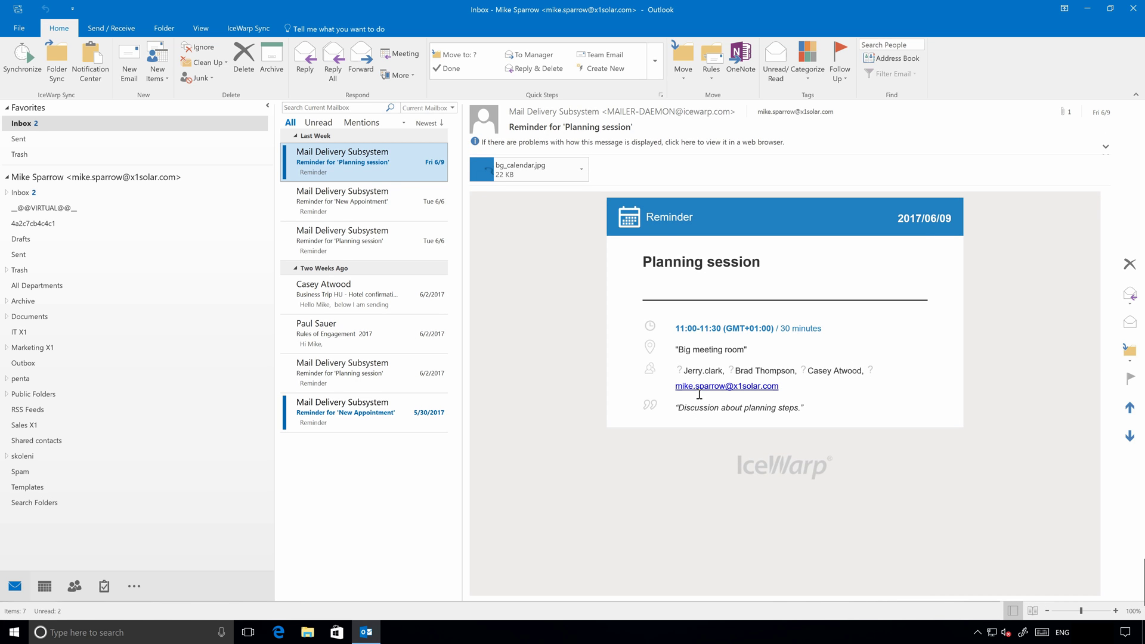
{"action": "key", "text": "ctrl+2"}
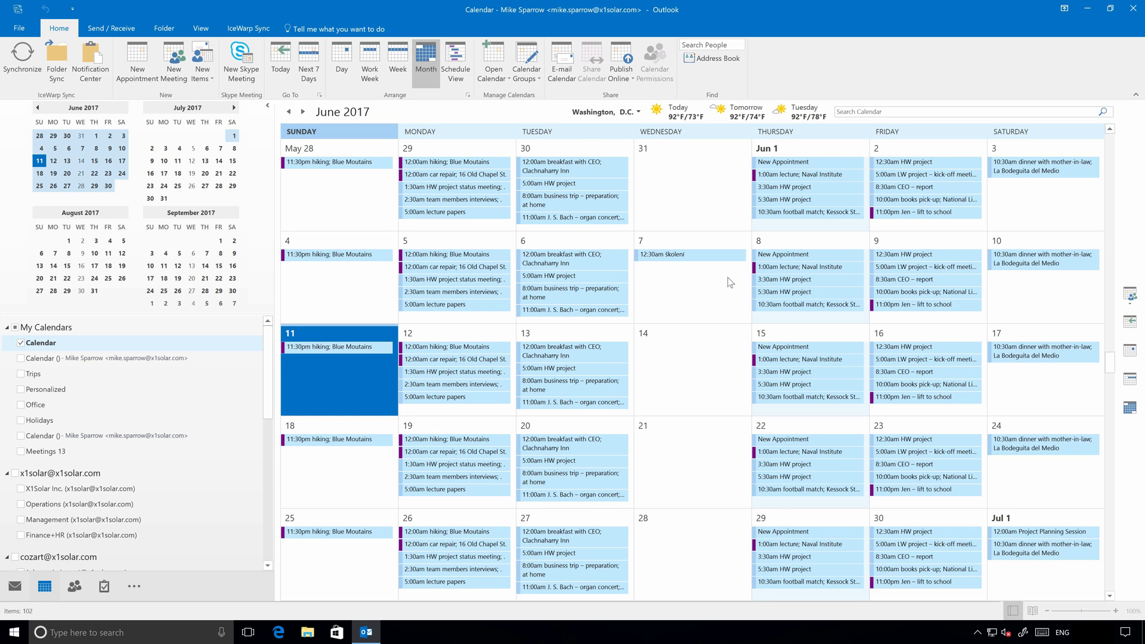
{"action": "scroll", "coordinate": [727, 279], "scroll_direction": "down", "scroll_amount": 6}
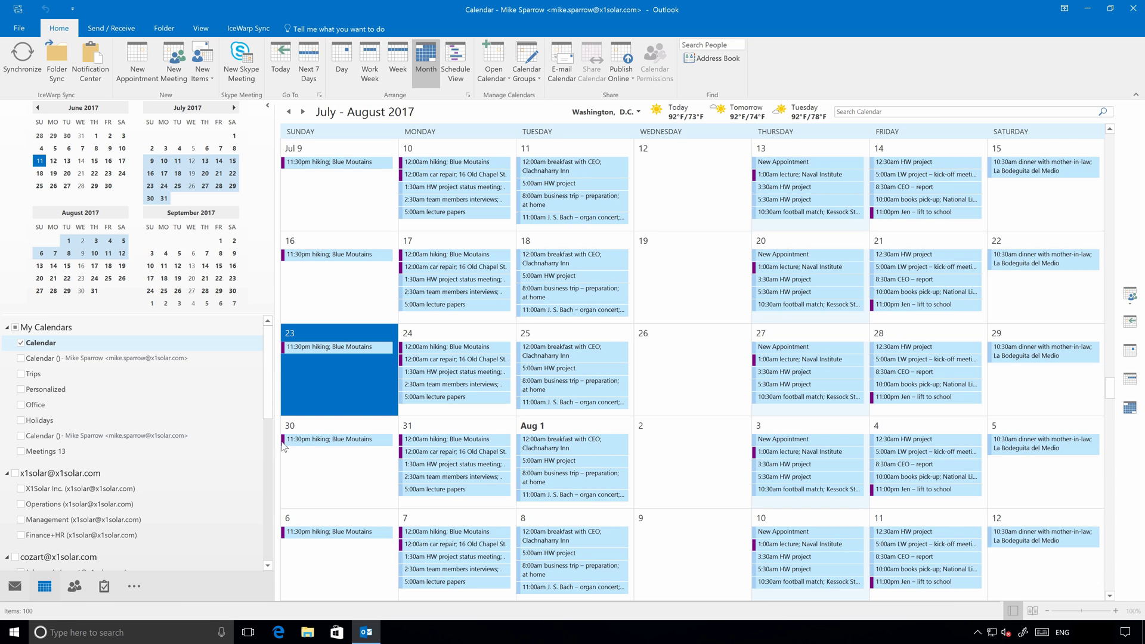
{"action": "left_click", "coordinate": [73, 587]}
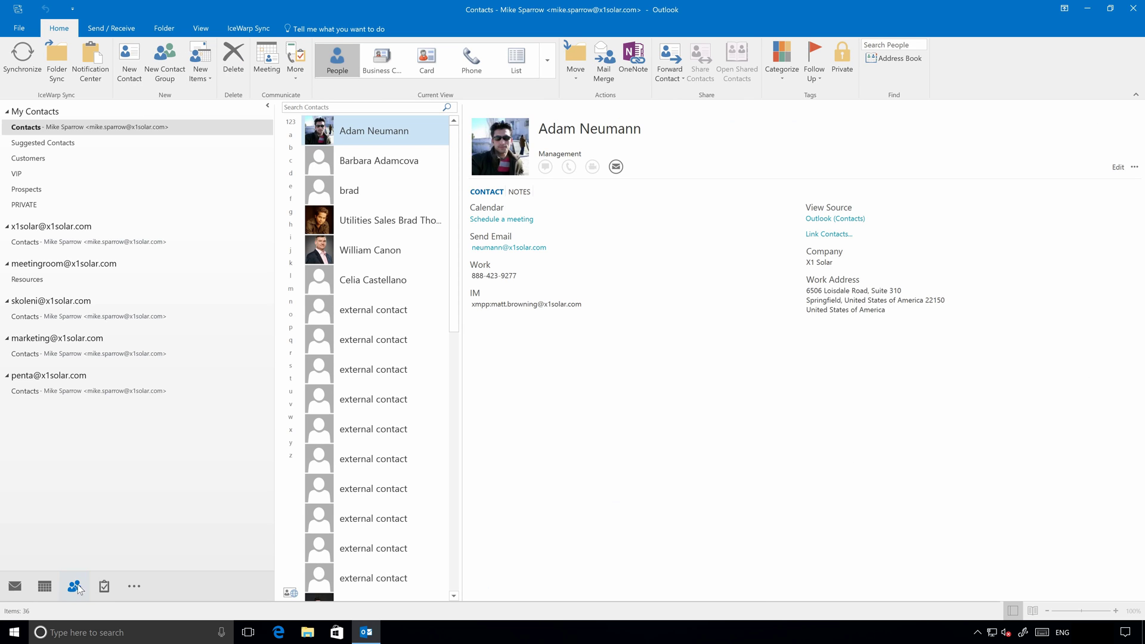
{"action": "left_click", "coordinate": [107, 586]}
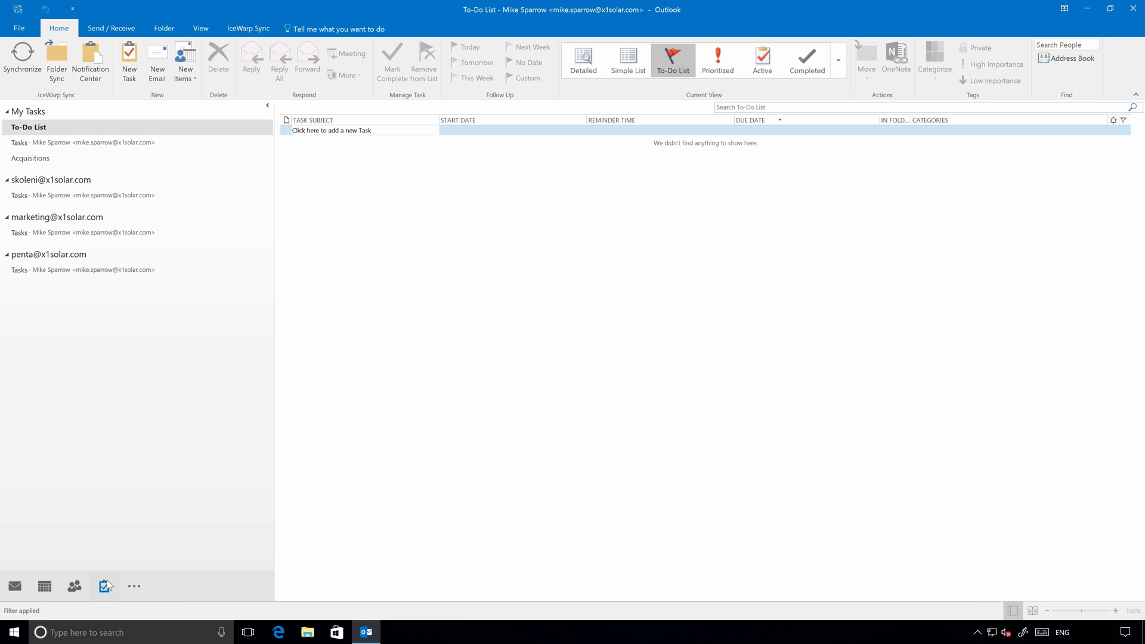
{"action": "left_click", "coordinate": [22, 159]}
{"action": "key", "text": "ctrl+1"}
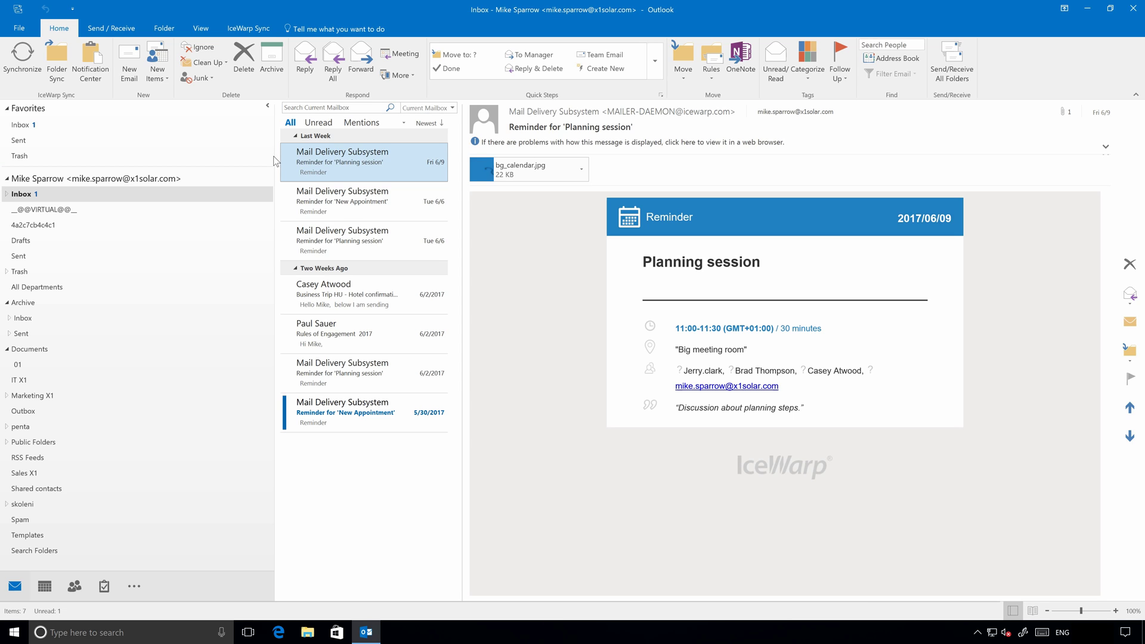
{"action": "left_click", "coordinate": [93, 83]}
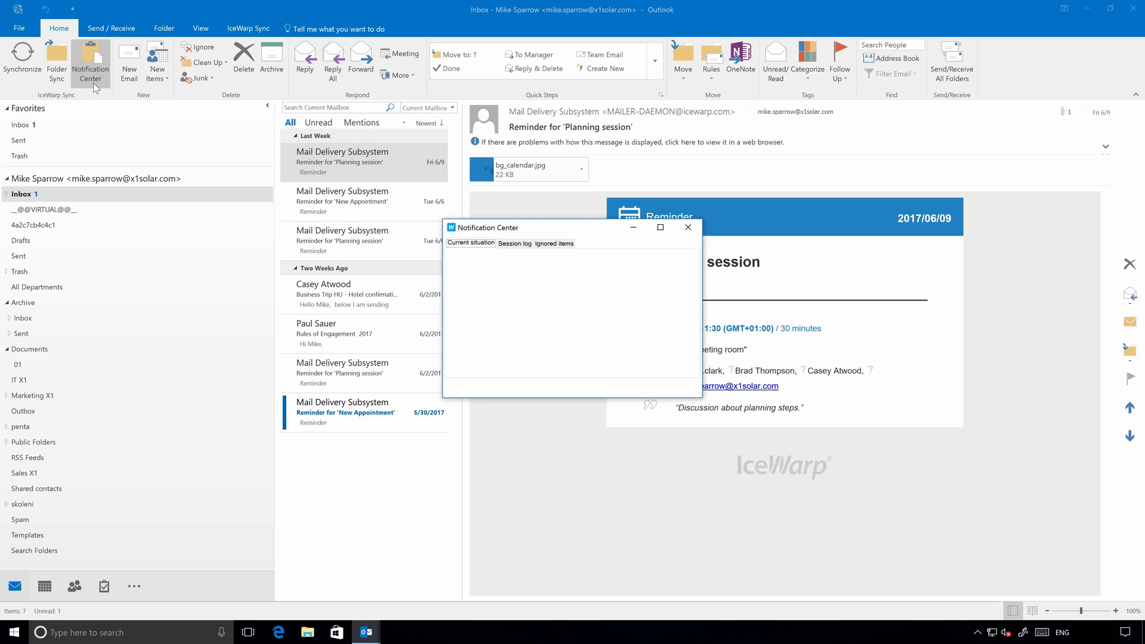
{"action": "left_click", "coordinate": [528, 244]}
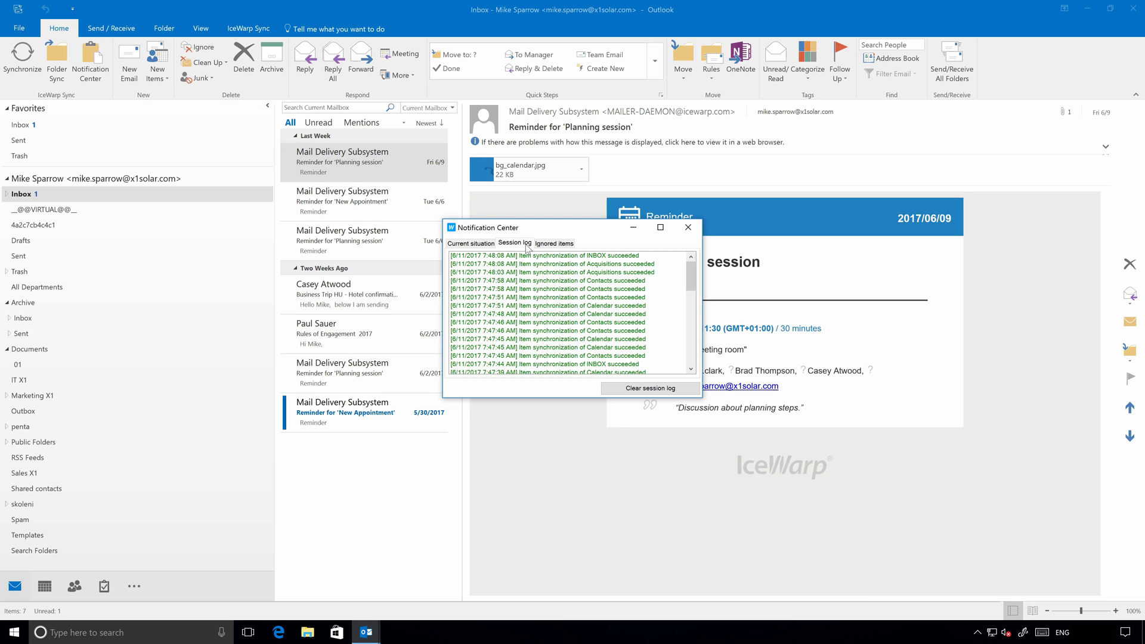
{"action": "left_click", "coordinate": [551, 244]}
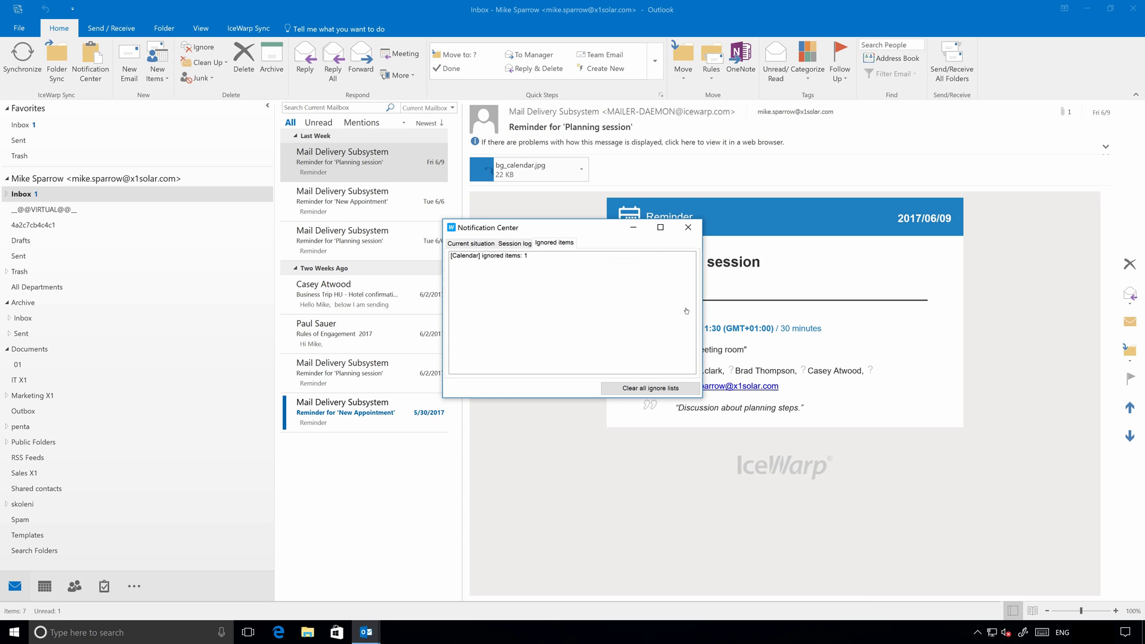
Close the Notification Center, run Folder Sync, and switch to the IceWarp Sync ribbon tab.
{"action": "left_click", "coordinate": [689, 228]}
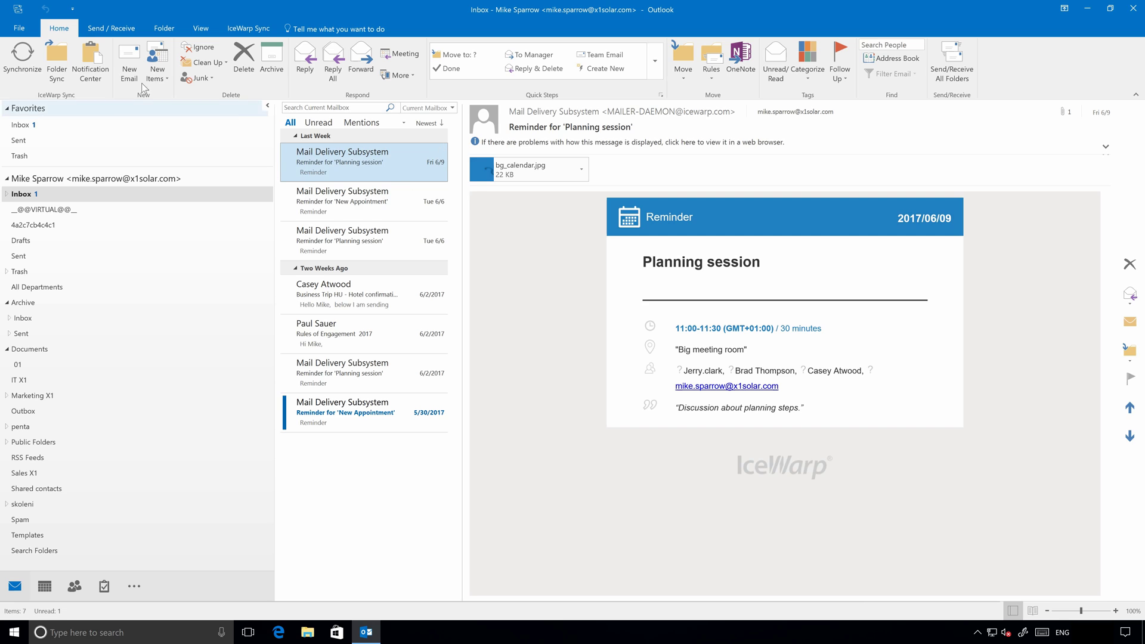
{"action": "left_click", "coordinate": [59, 80]}
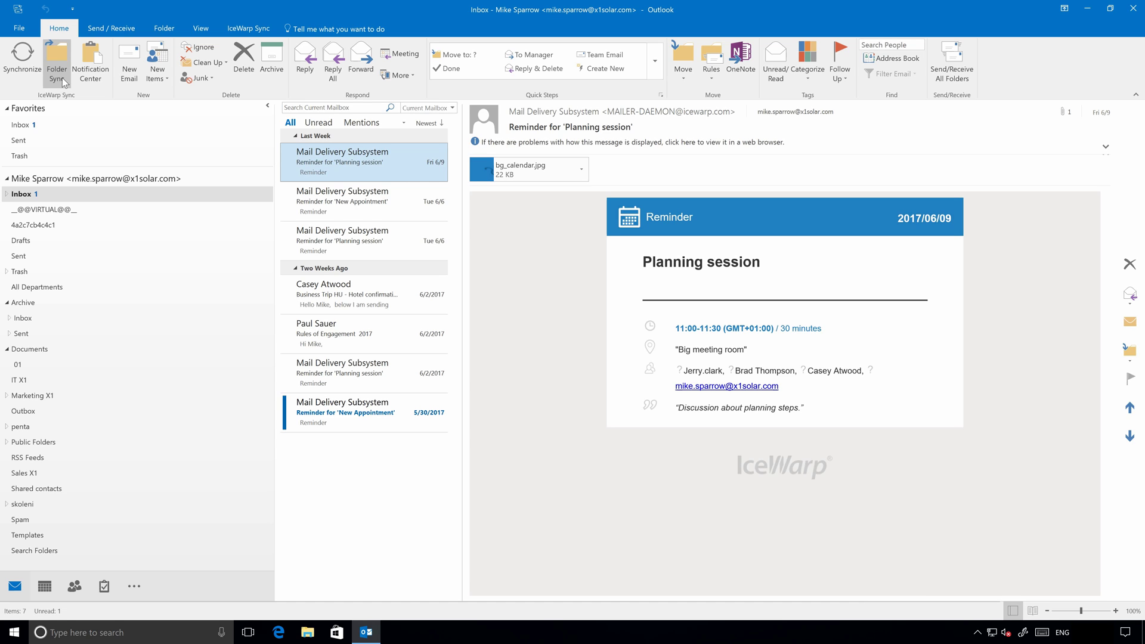
{"action": "left_click", "coordinate": [60, 80]}
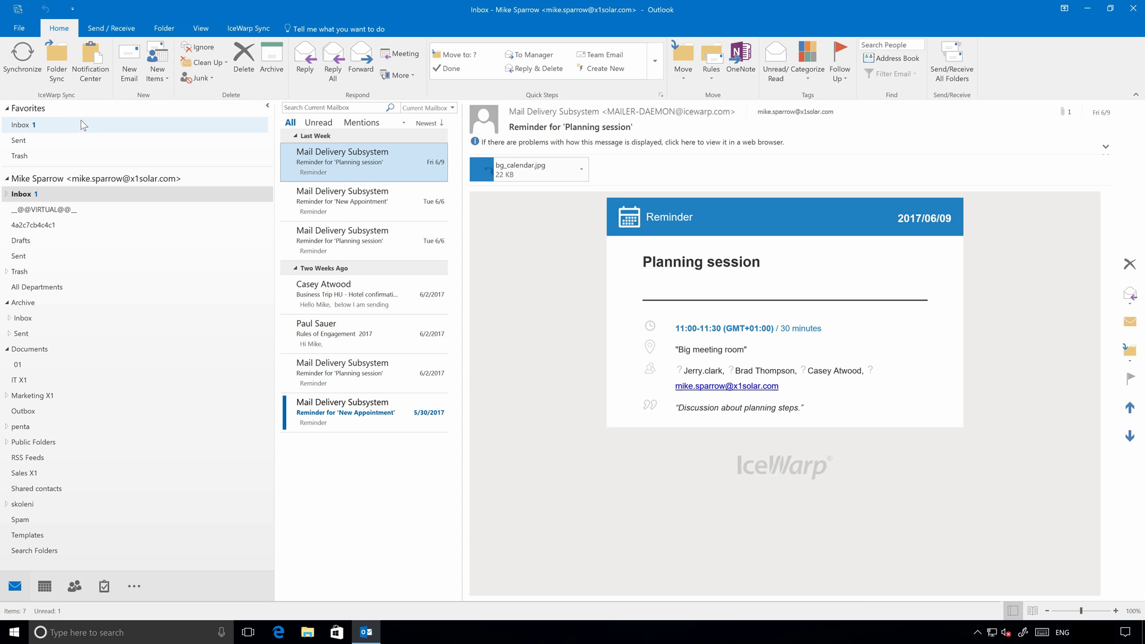
{"action": "left_click", "coordinate": [246, 35]}
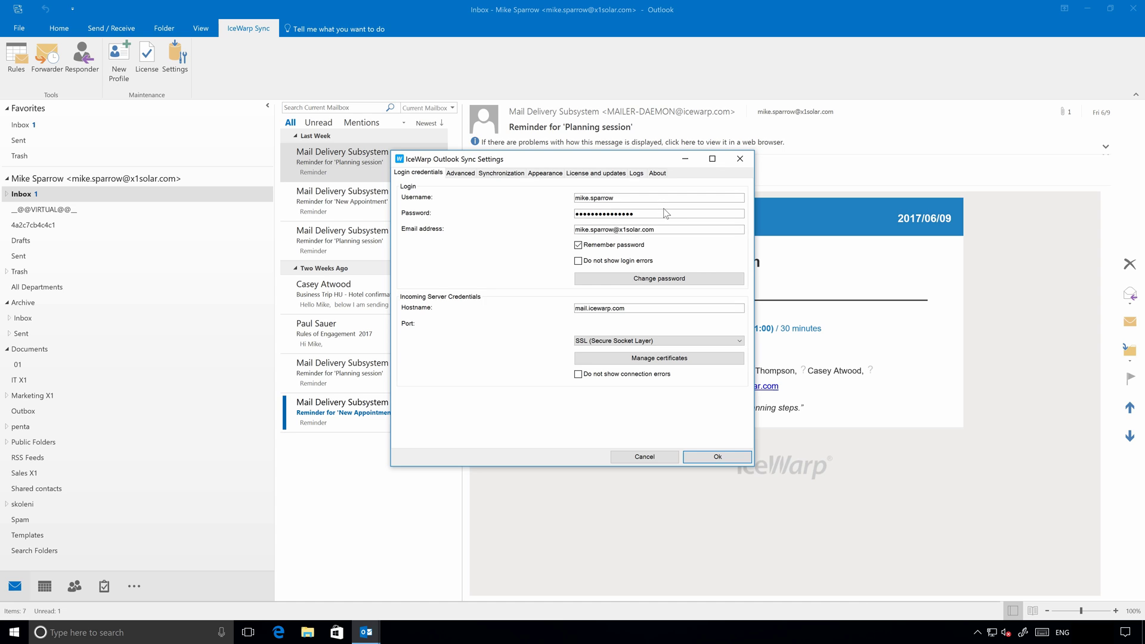
Show the Advanced > Synchronization folder list, scrolling down to Journal and Notes.
{"action": "left_click", "coordinate": [466, 174]}
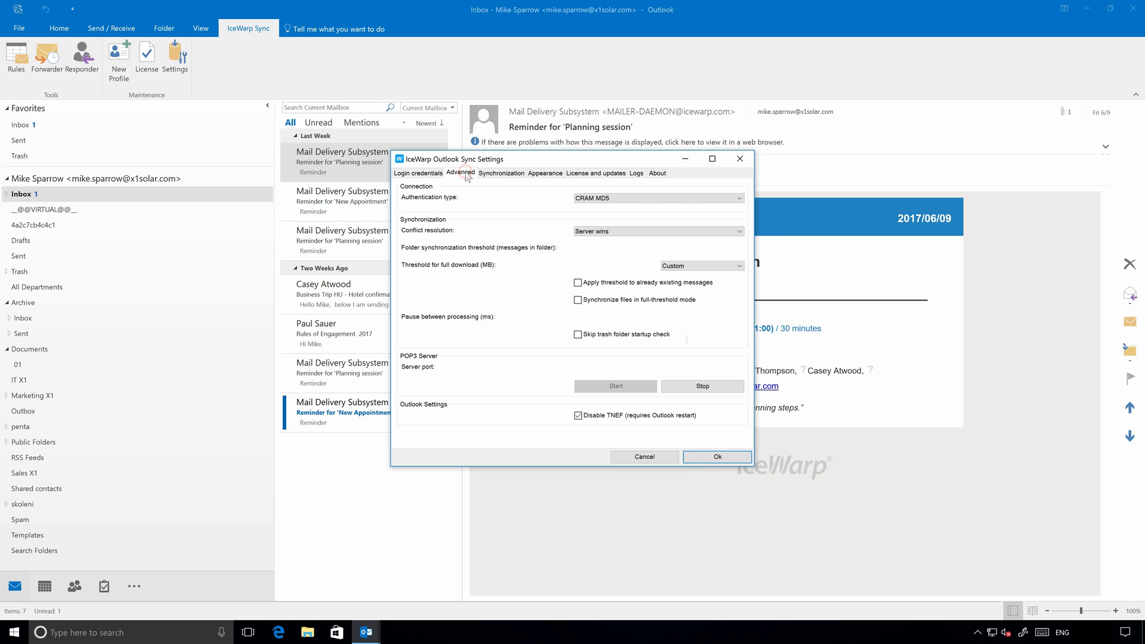
{"action": "left_click", "coordinate": [515, 180]}
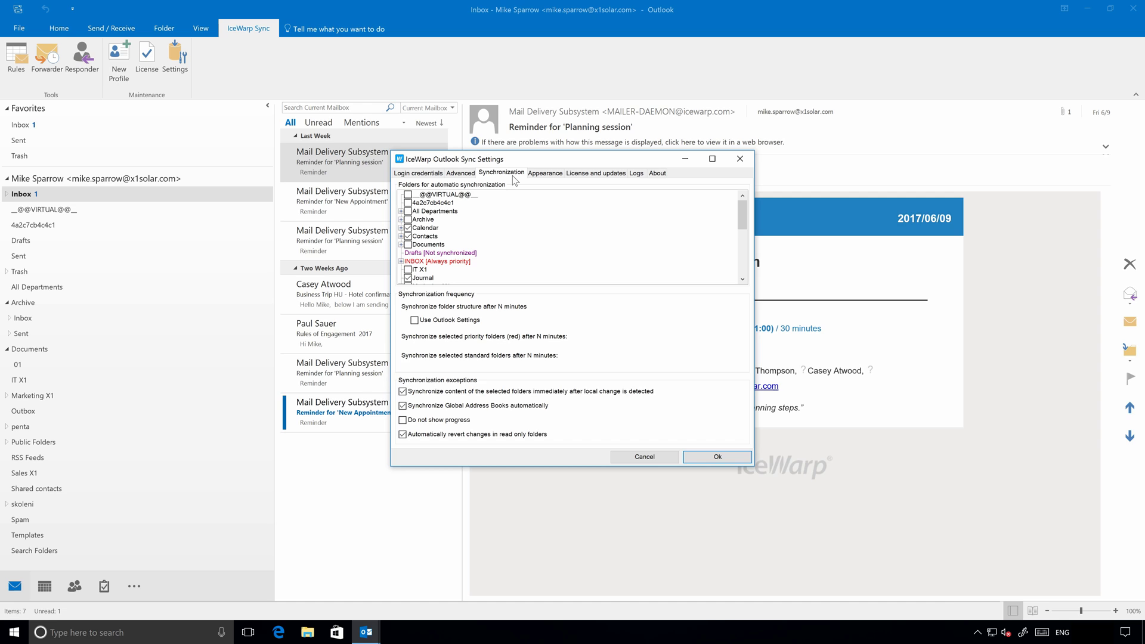
{"action": "scroll", "coordinate": [619, 215], "scroll_direction": "down", "scroll_amount": 3}
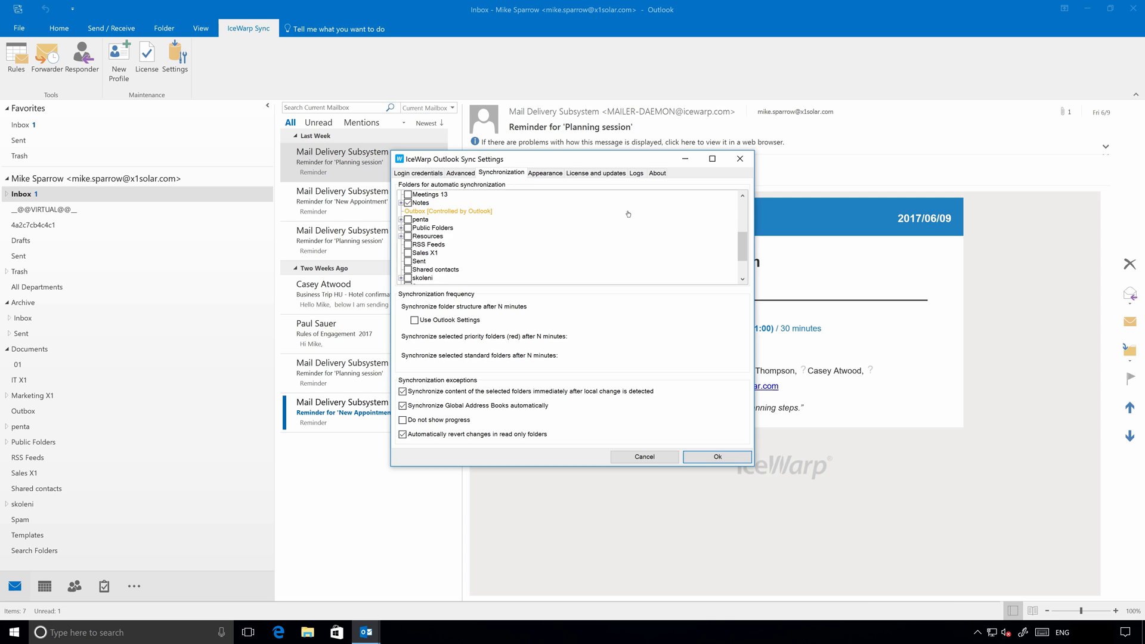
{"action": "scroll", "coordinate": [619, 215], "scroll_direction": "up", "scroll_amount": 3}
{"action": "scroll", "coordinate": [617, 213], "scroll_direction": "down", "scroll_amount": 2}
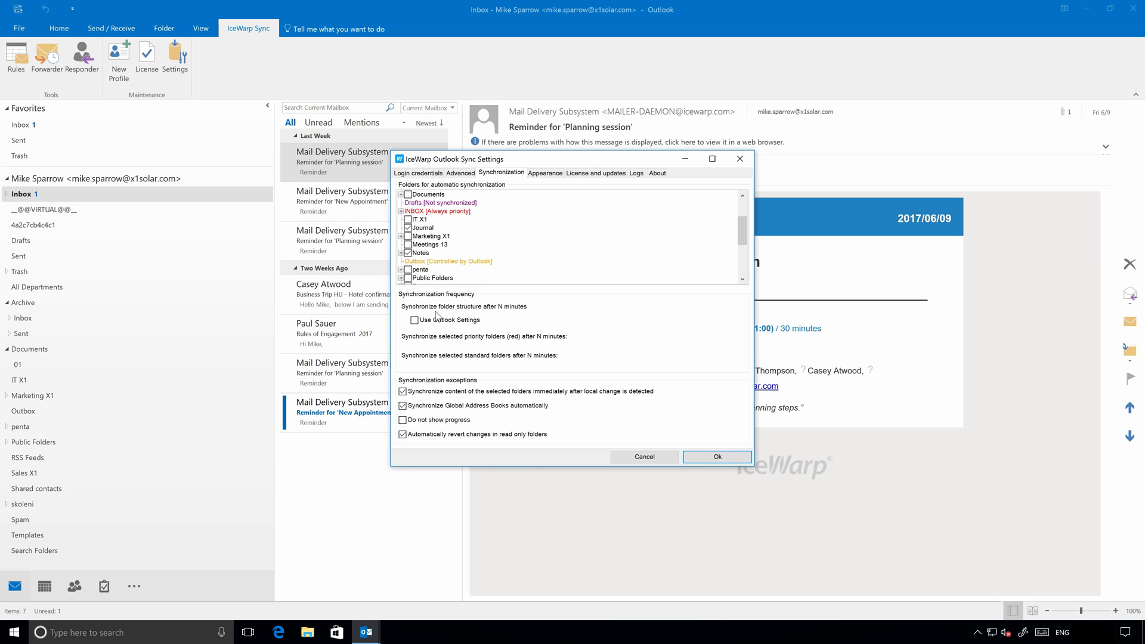
Review the Appearance, License and updates, Logs and About tabs, then close Settings with Ok.
{"action": "left_click", "coordinate": [546, 173]}
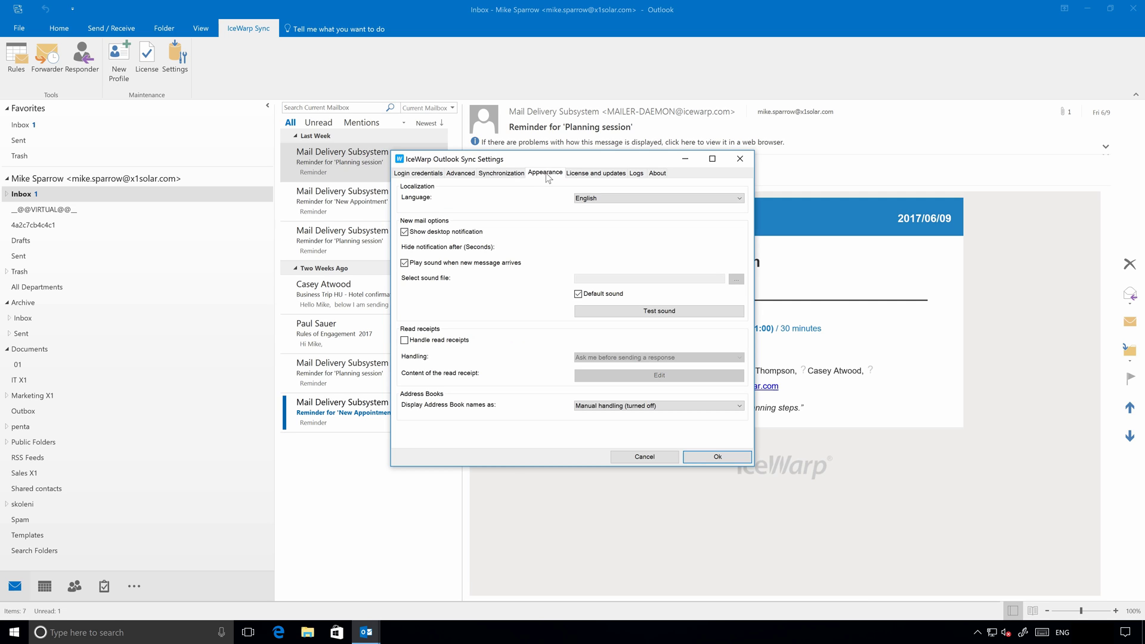
{"action": "left_click", "coordinate": [580, 175]}
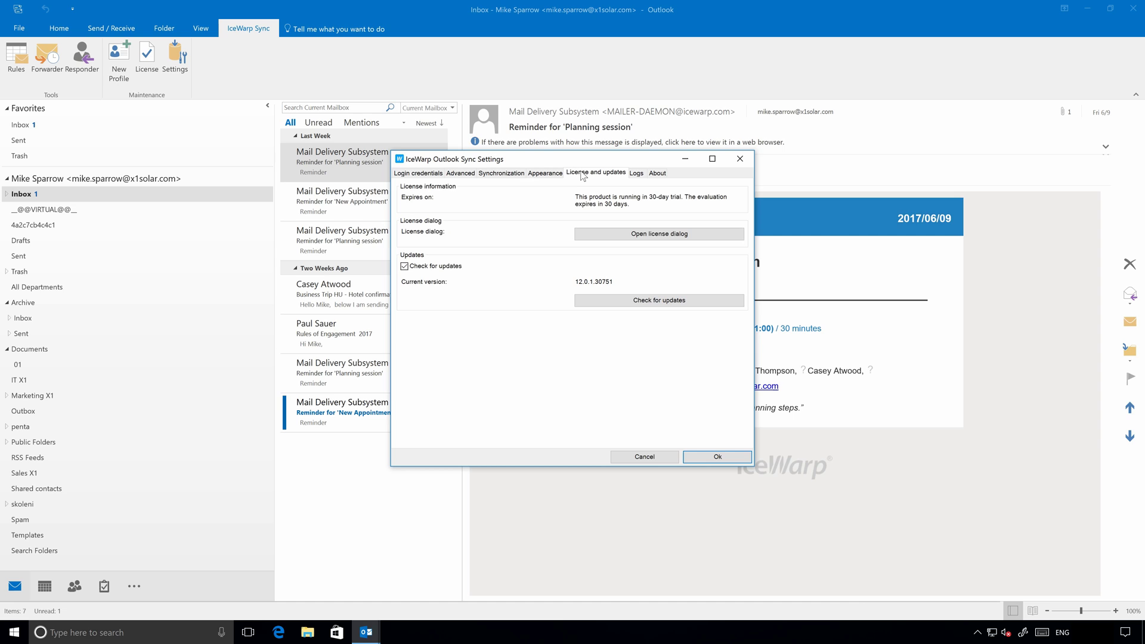
{"action": "left_click", "coordinate": [636, 173]}
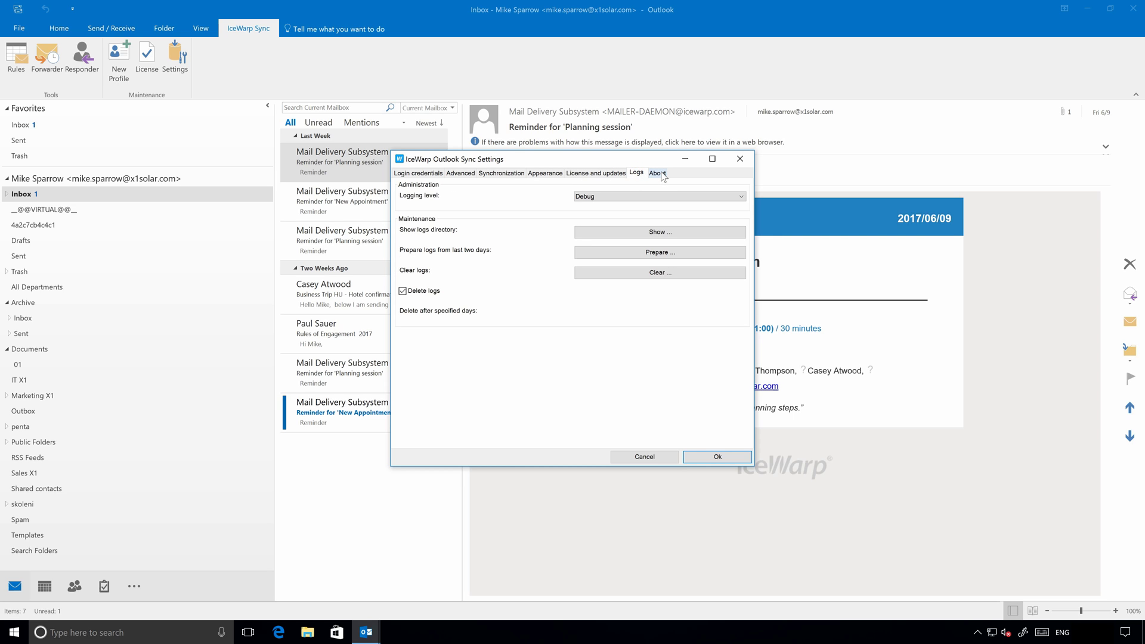
{"action": "left_click", "coordinate": [661, 174]}
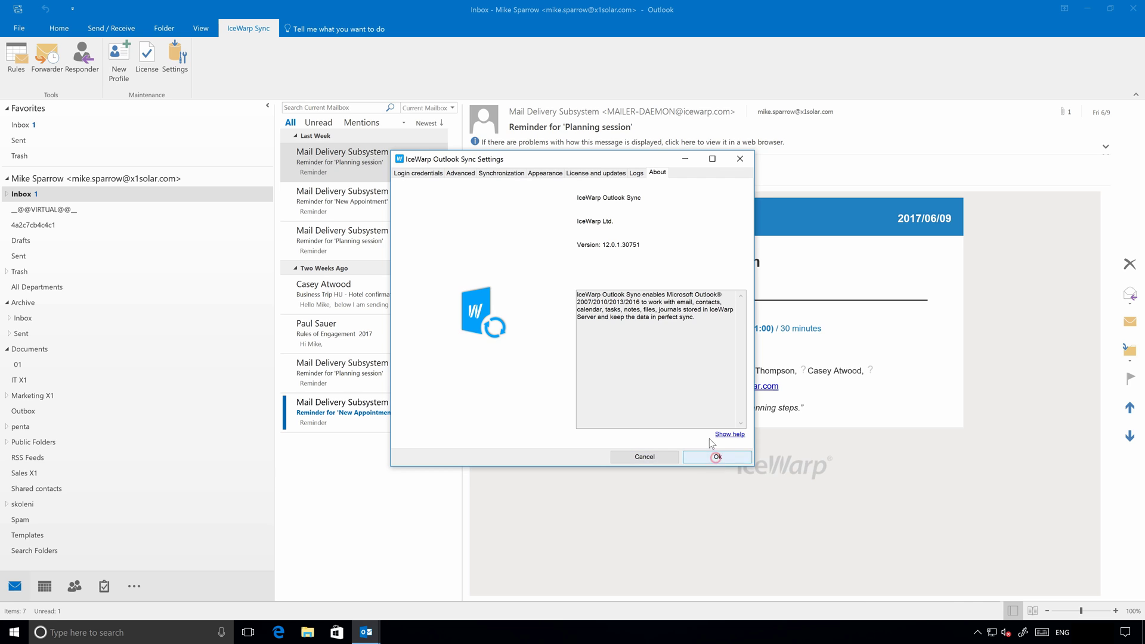
{"action": "left_click", "coordinate": [716, 457]}
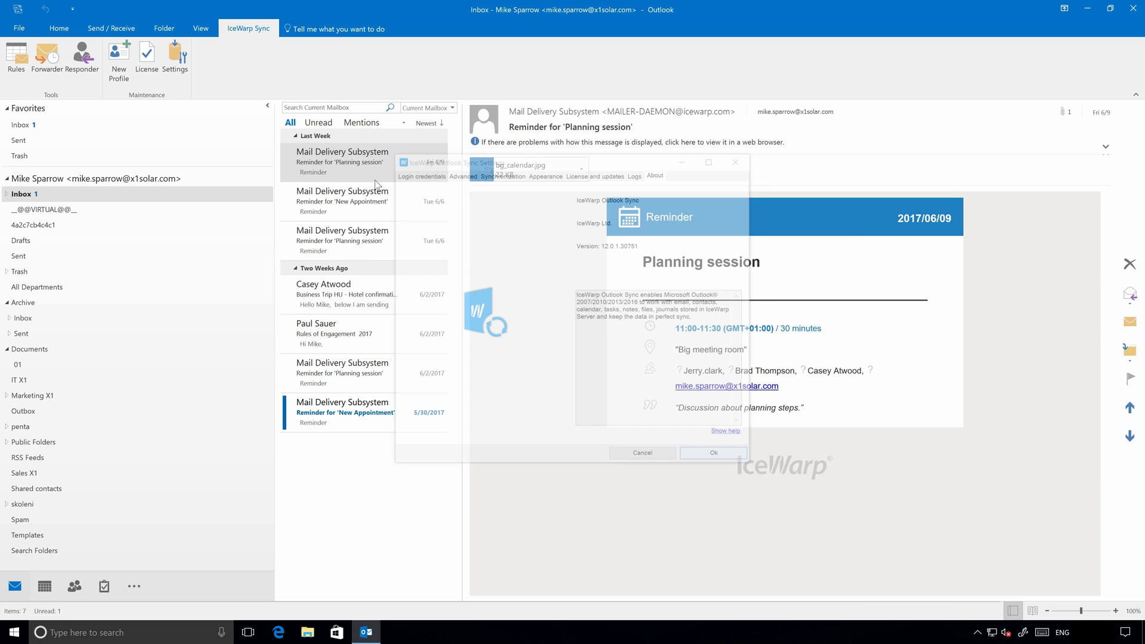
{"action": "left_click", "coordinate": [142, 74]}
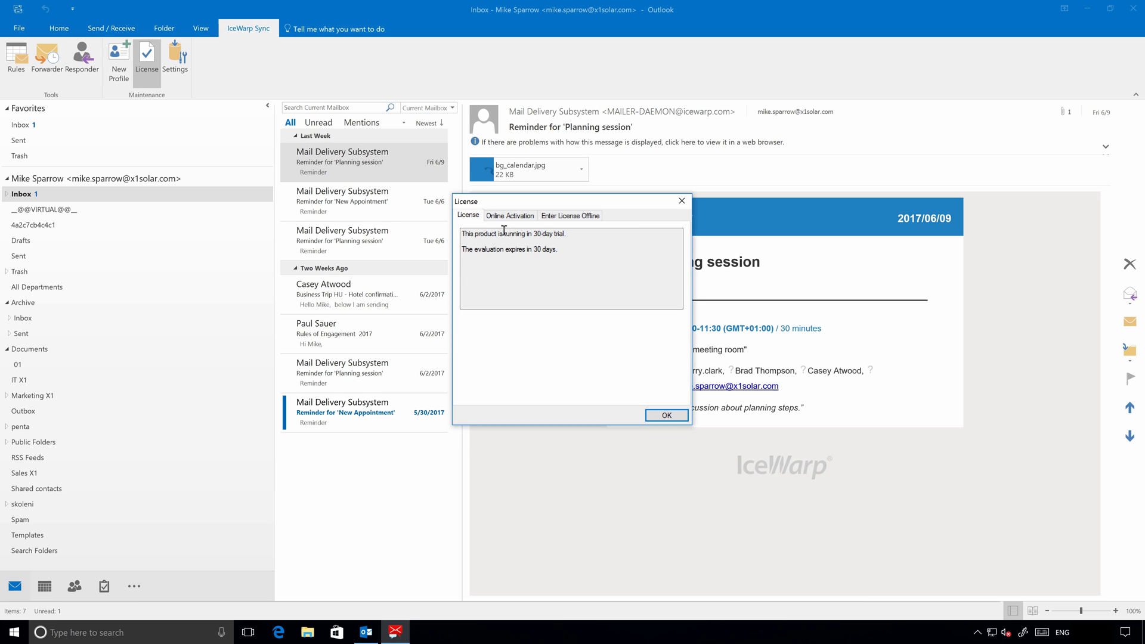
{"action": "left_click", "coordinate": [520, 216]}
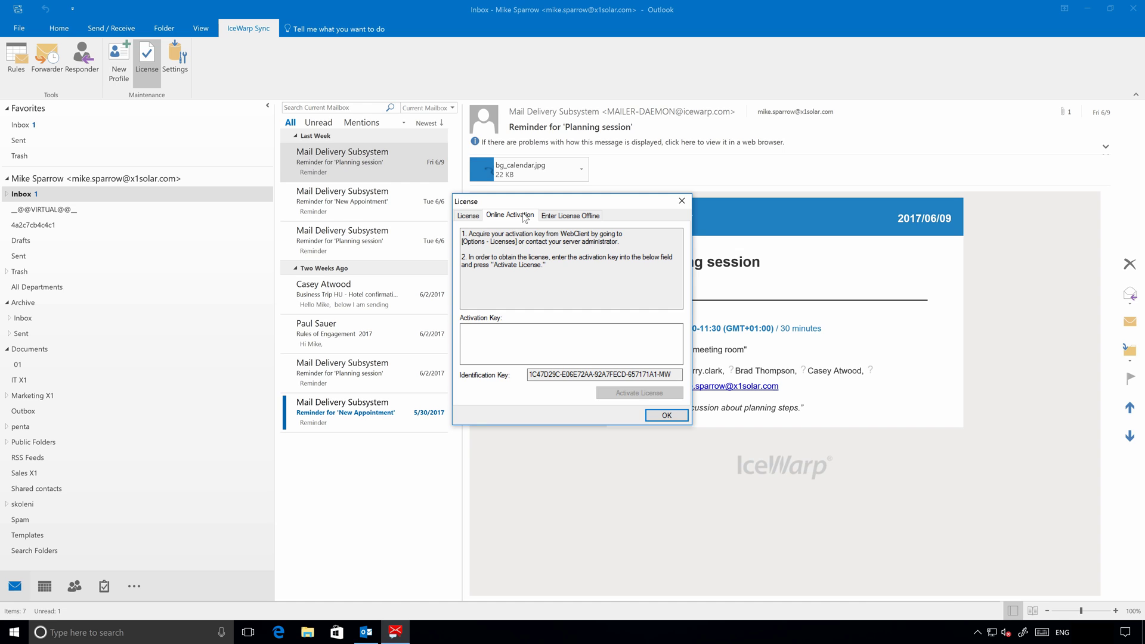
{"action": "left_click", "coordinate": [513, 341]}
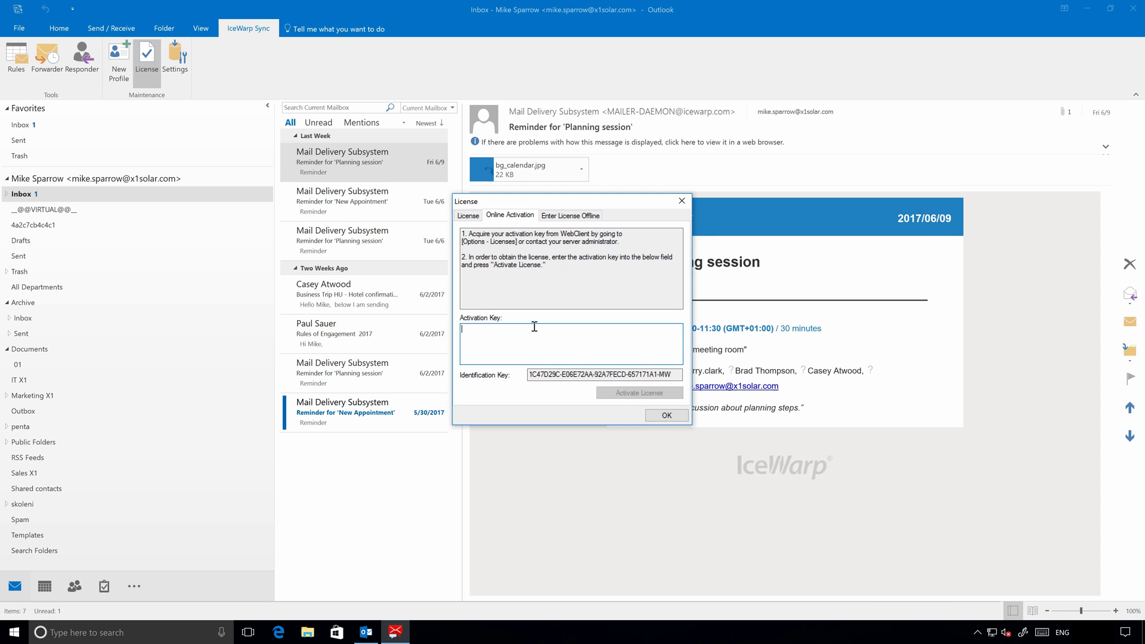
{"action": "left_click", "coordinate": [666, 417]}
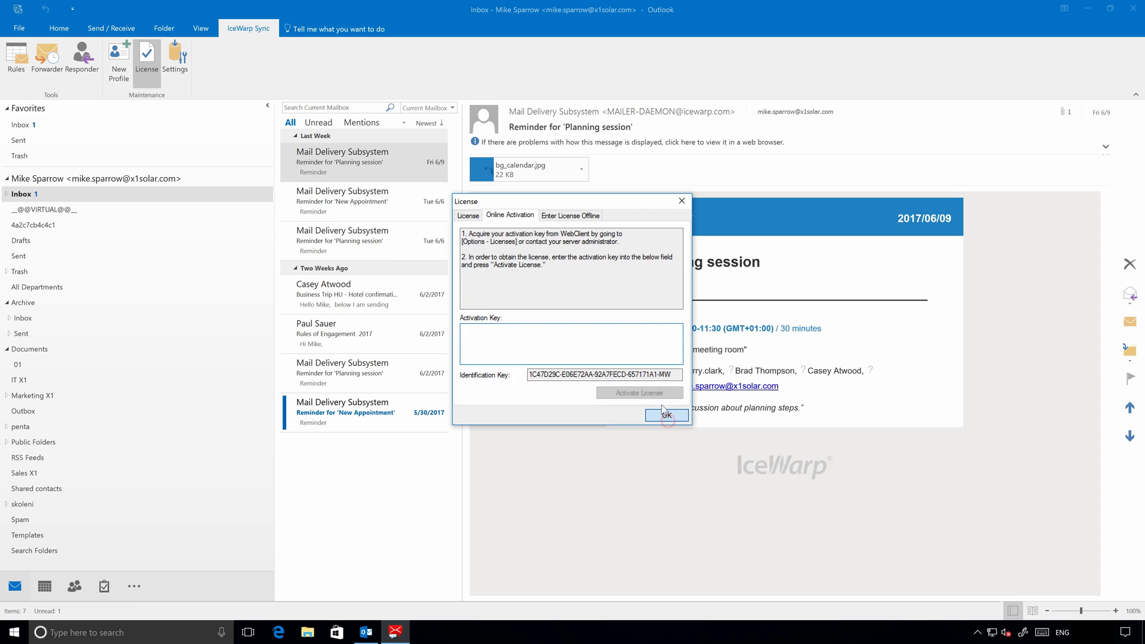
Open IceWarp Rules, start a new rule, then cancel it without saving.
{"action": "left_click", "coordinate": [17, 59]}
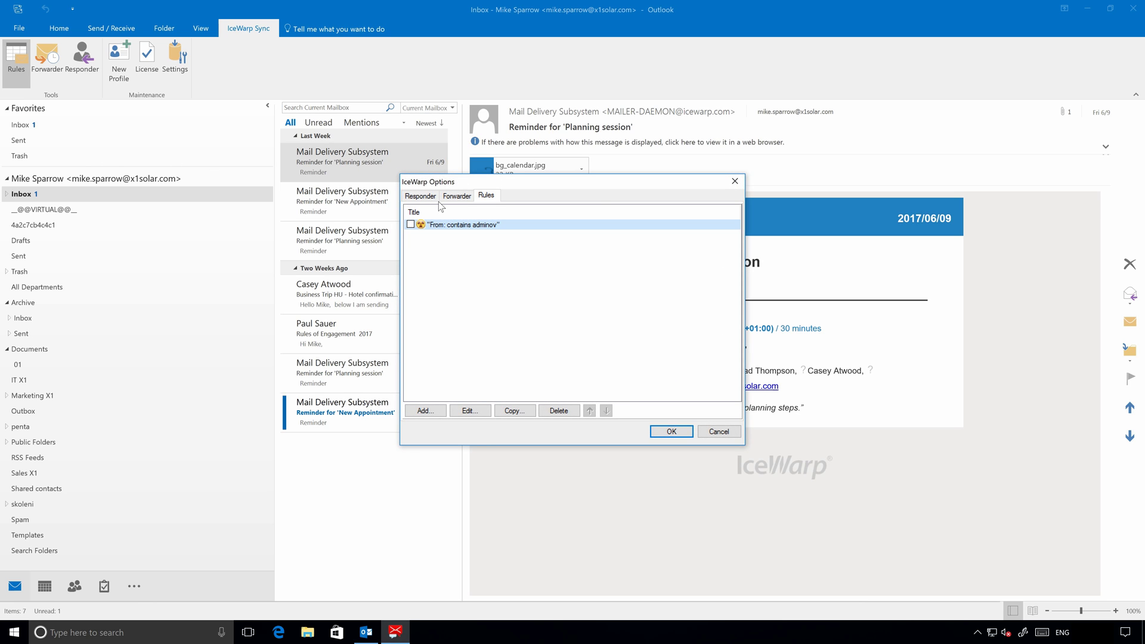
{"action": "left_click", "coordinate": [427, 411]}
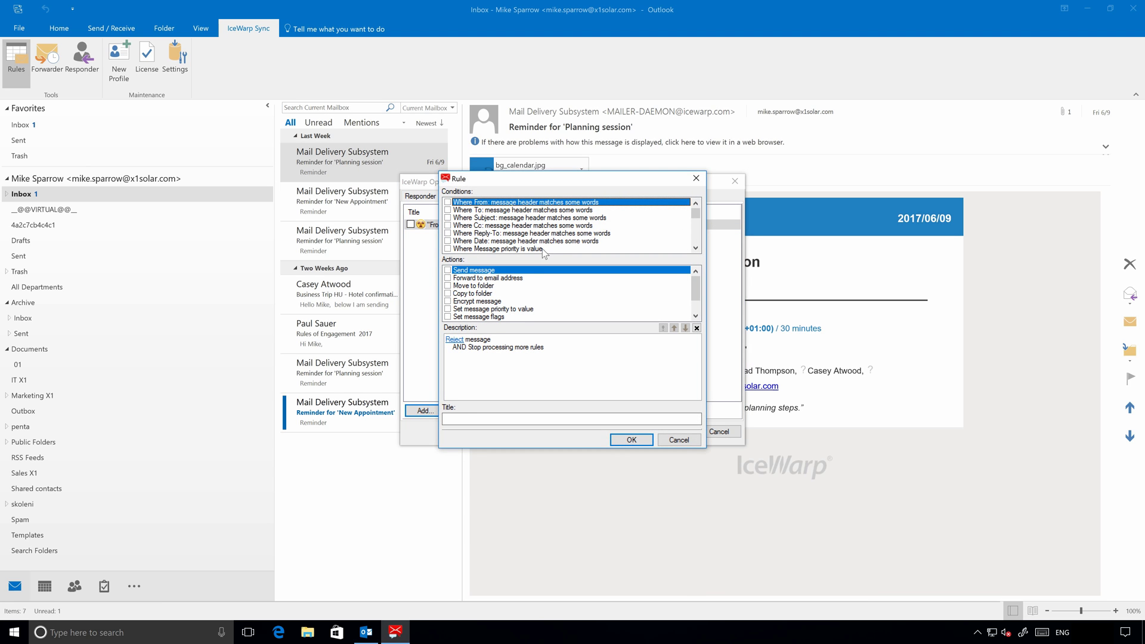
{"action": "scroll", "coordinate": [544, 250], "scroll_direction": "down", "scroll_amount": 5}
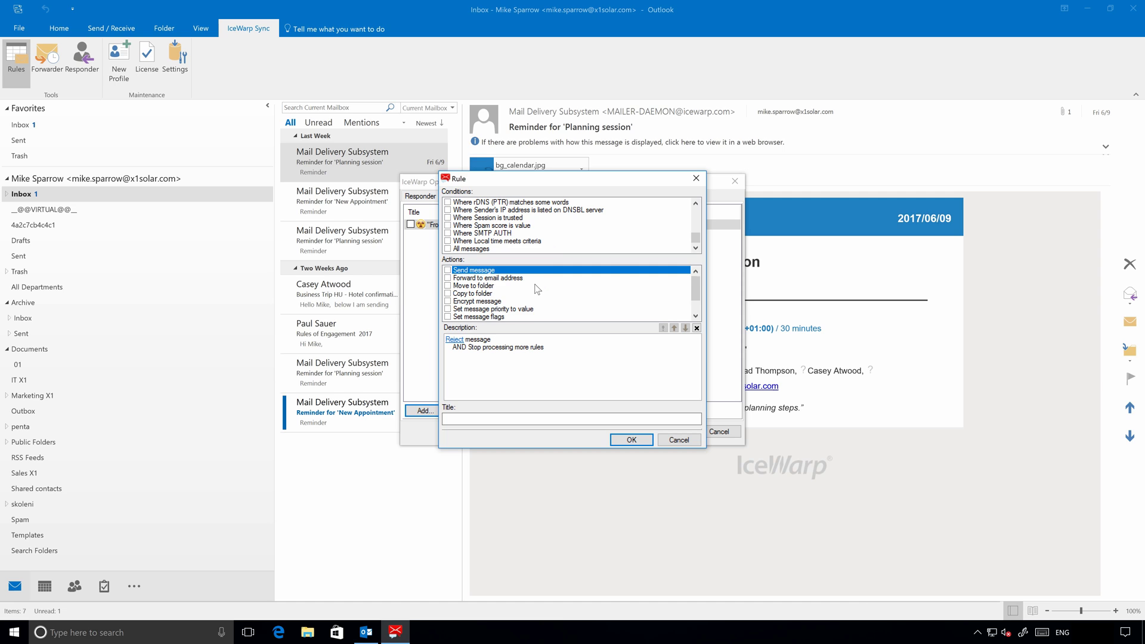
{"action": "scroll", "coordinate": [537, 289], "scroll_direction": "down", "scroll_amount": 1}
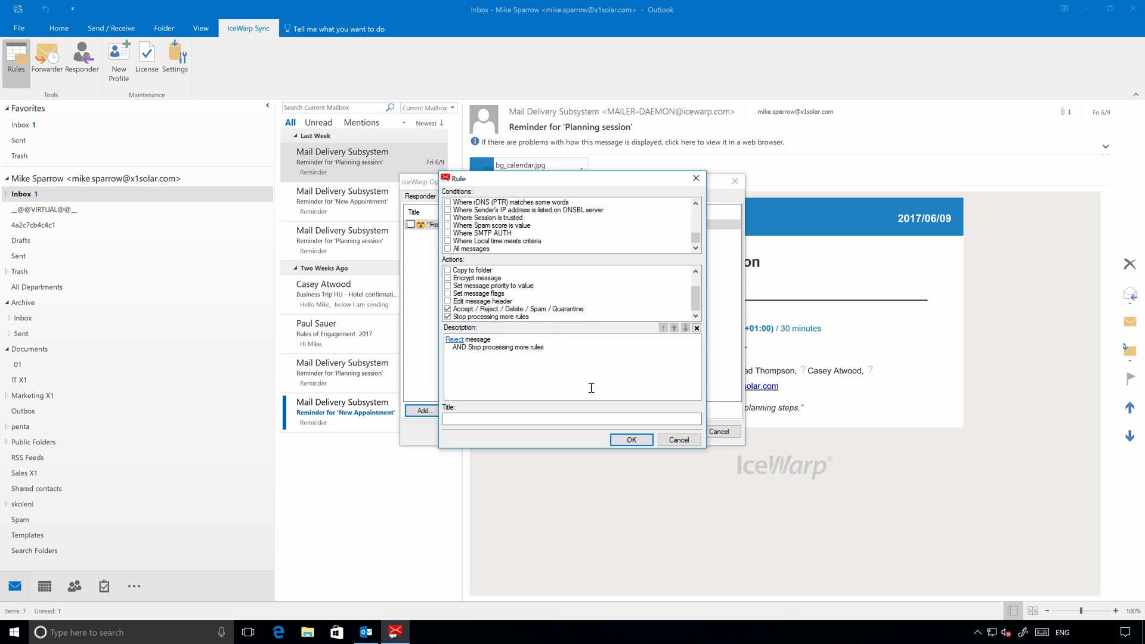
{"action": "left_click", "coordinate": [678, 439]}
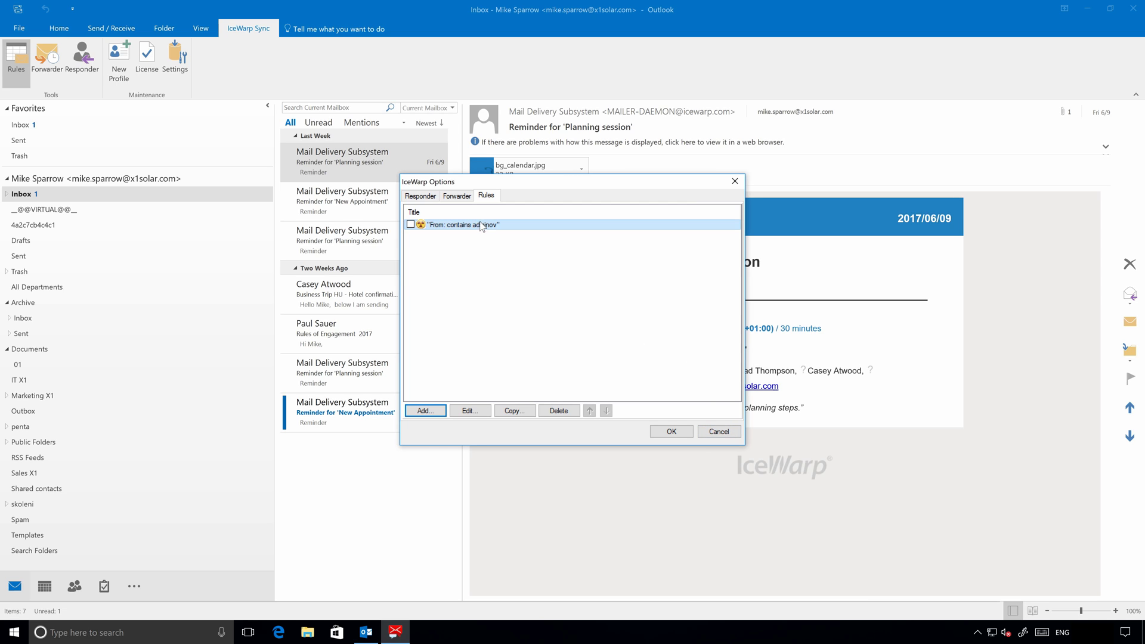
View the Forwarder and Responder tabs, cancel unchanged, and reopen the License window.
{"action": "left_click", "coordinate": [465, 201]}
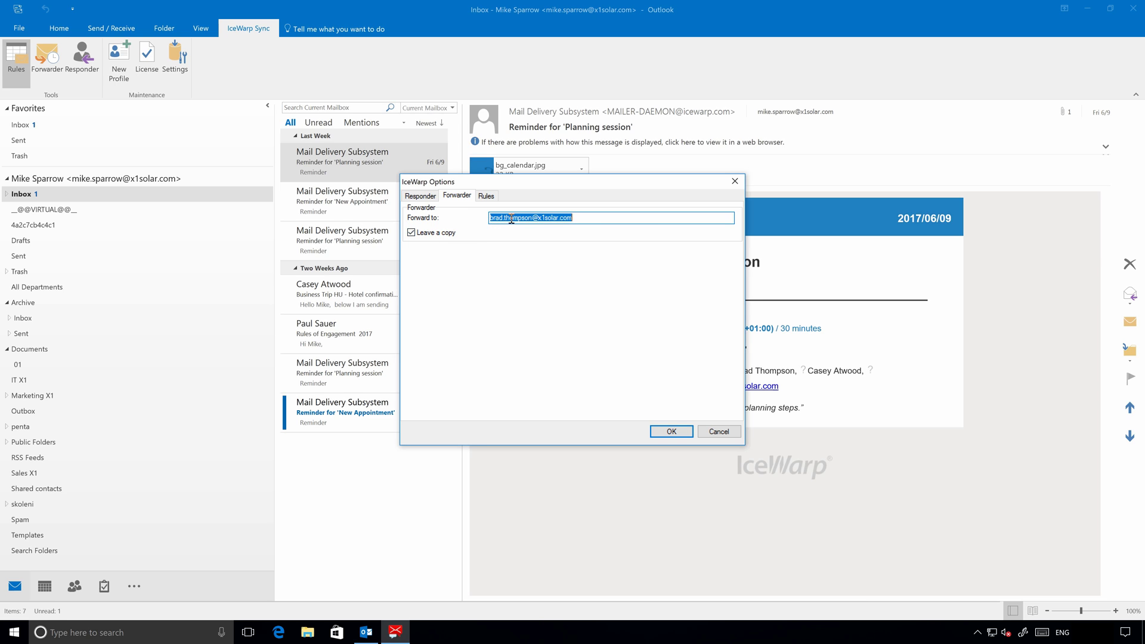
{"action": "left_click", "coordinate": [421, 197]}
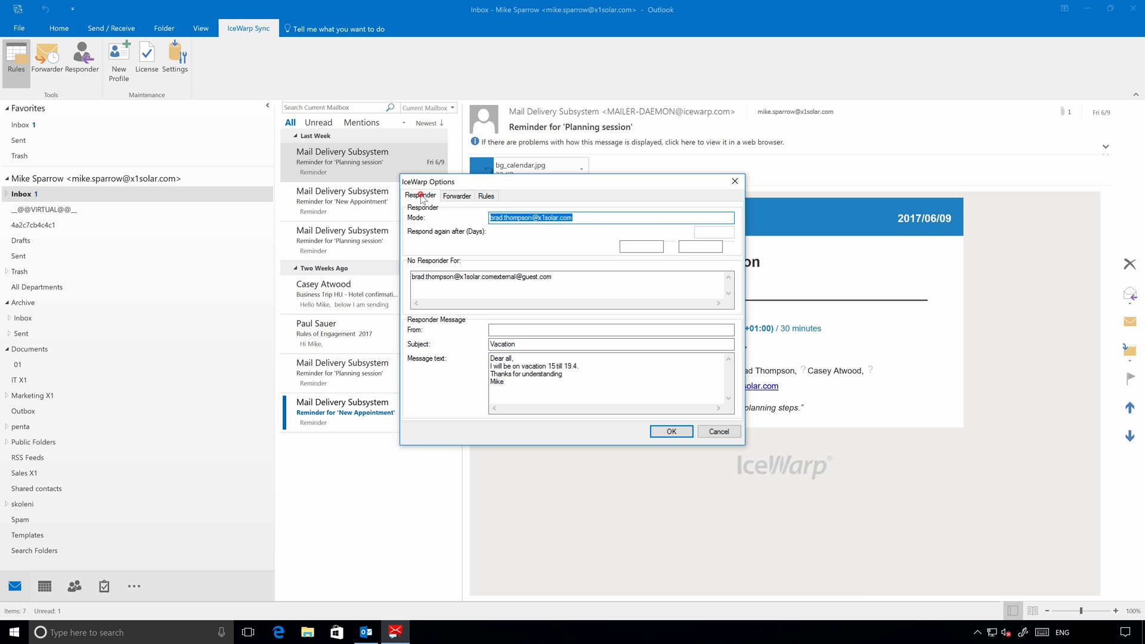
{"action": "left_click", "coordinate": [719, 431]}
{"action": "left_click", "coordinate": [157, 53]}
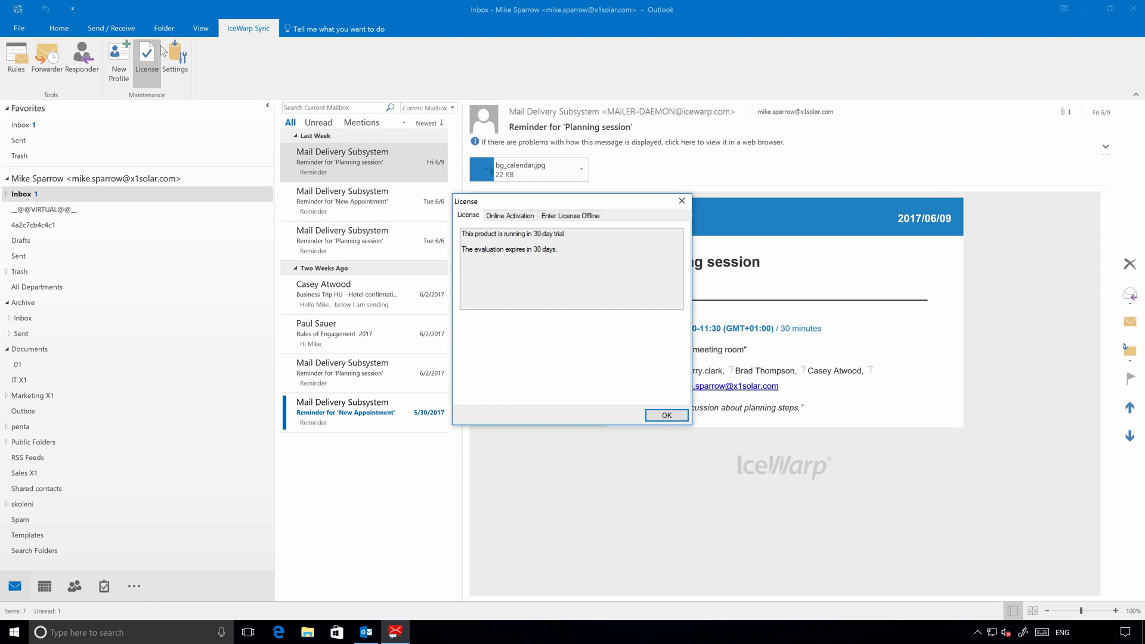
Dismiss the License window with Enter and return to the Home ribbon tab.
{"action": "key", "text": "Return"}
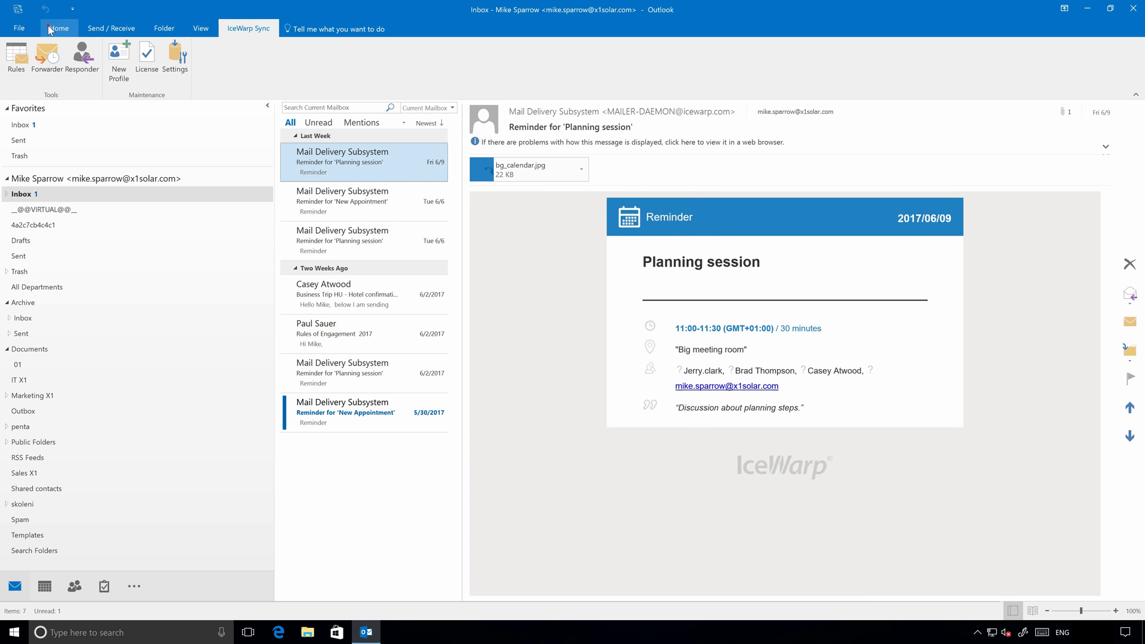
{"action": "left_click", "coordinate": [49, 27]}
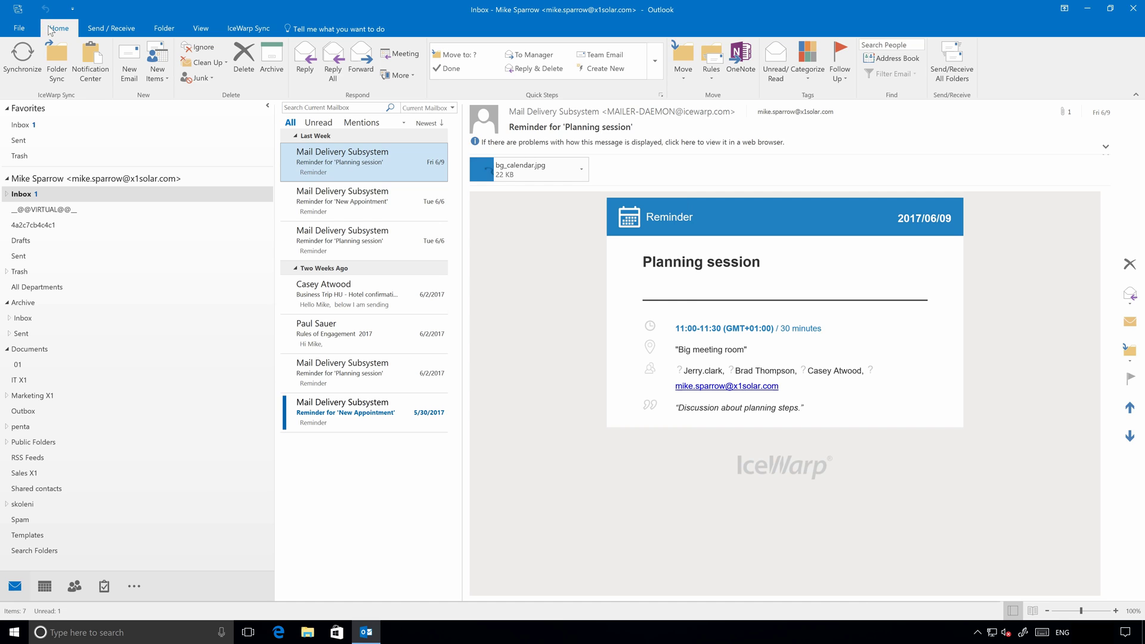